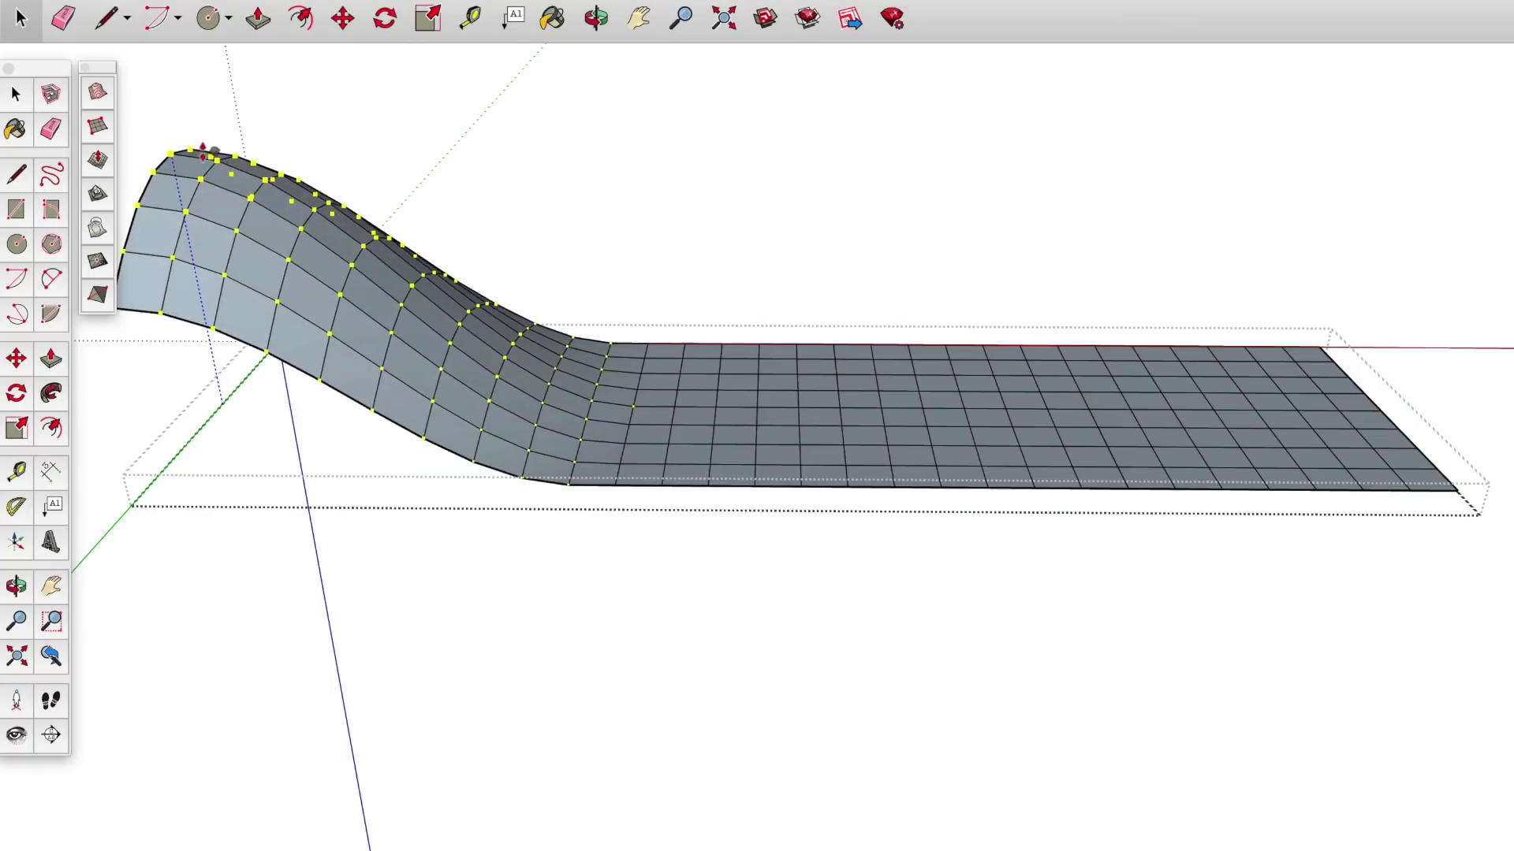
Smoove the flat right end of the sandbox grid upward and sculpt its middle section downward.
left_click_drag(1382, 404, 1381, 213)
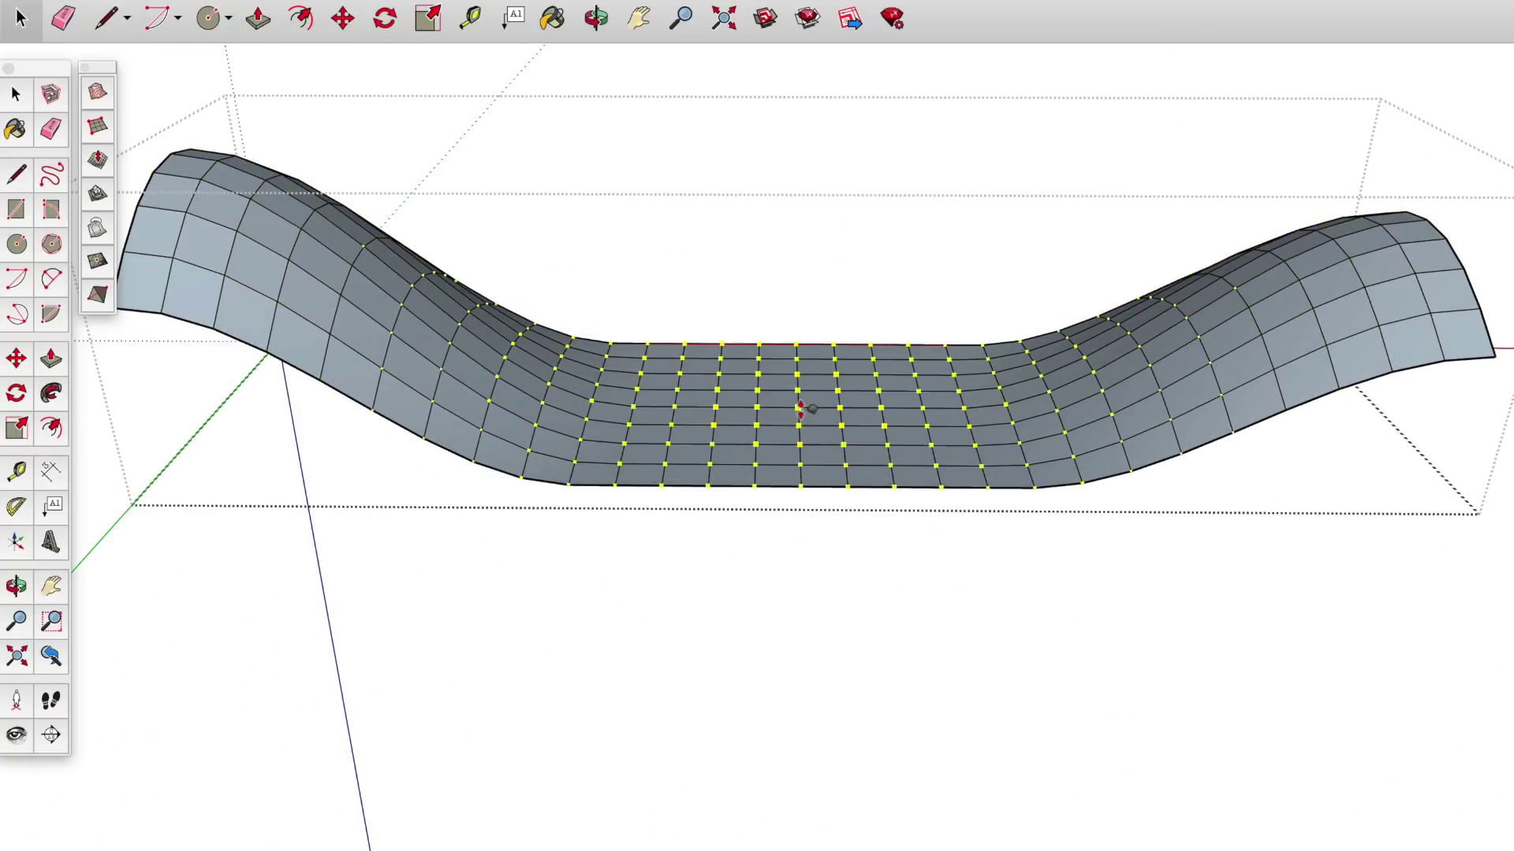
left_click_drag(801, 408, 800, 524)
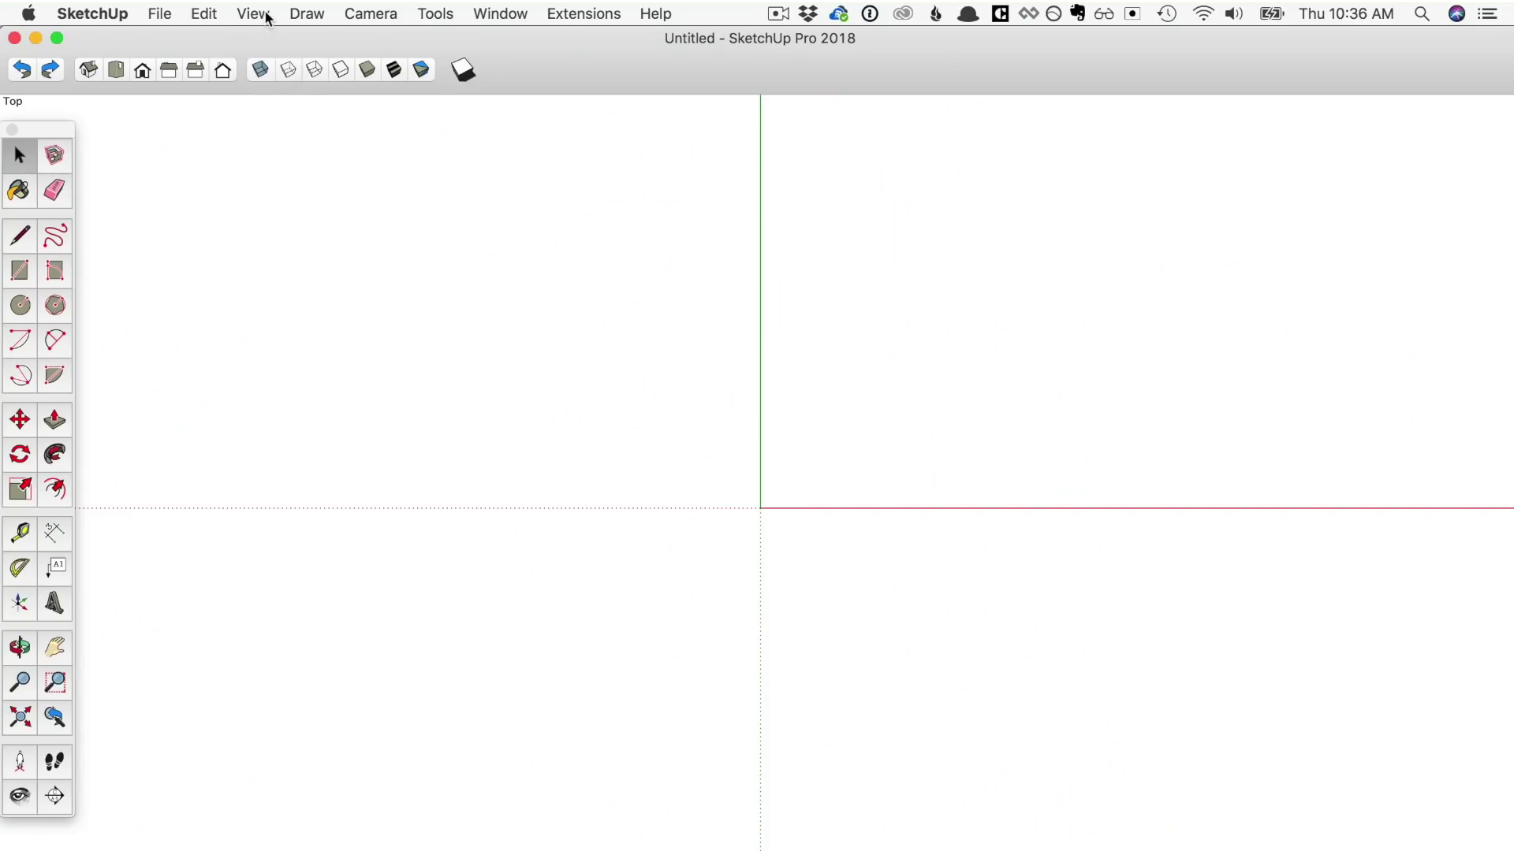
Show the Sandbox tool palette and place it beside the large tool set.
left_click(254, 14)
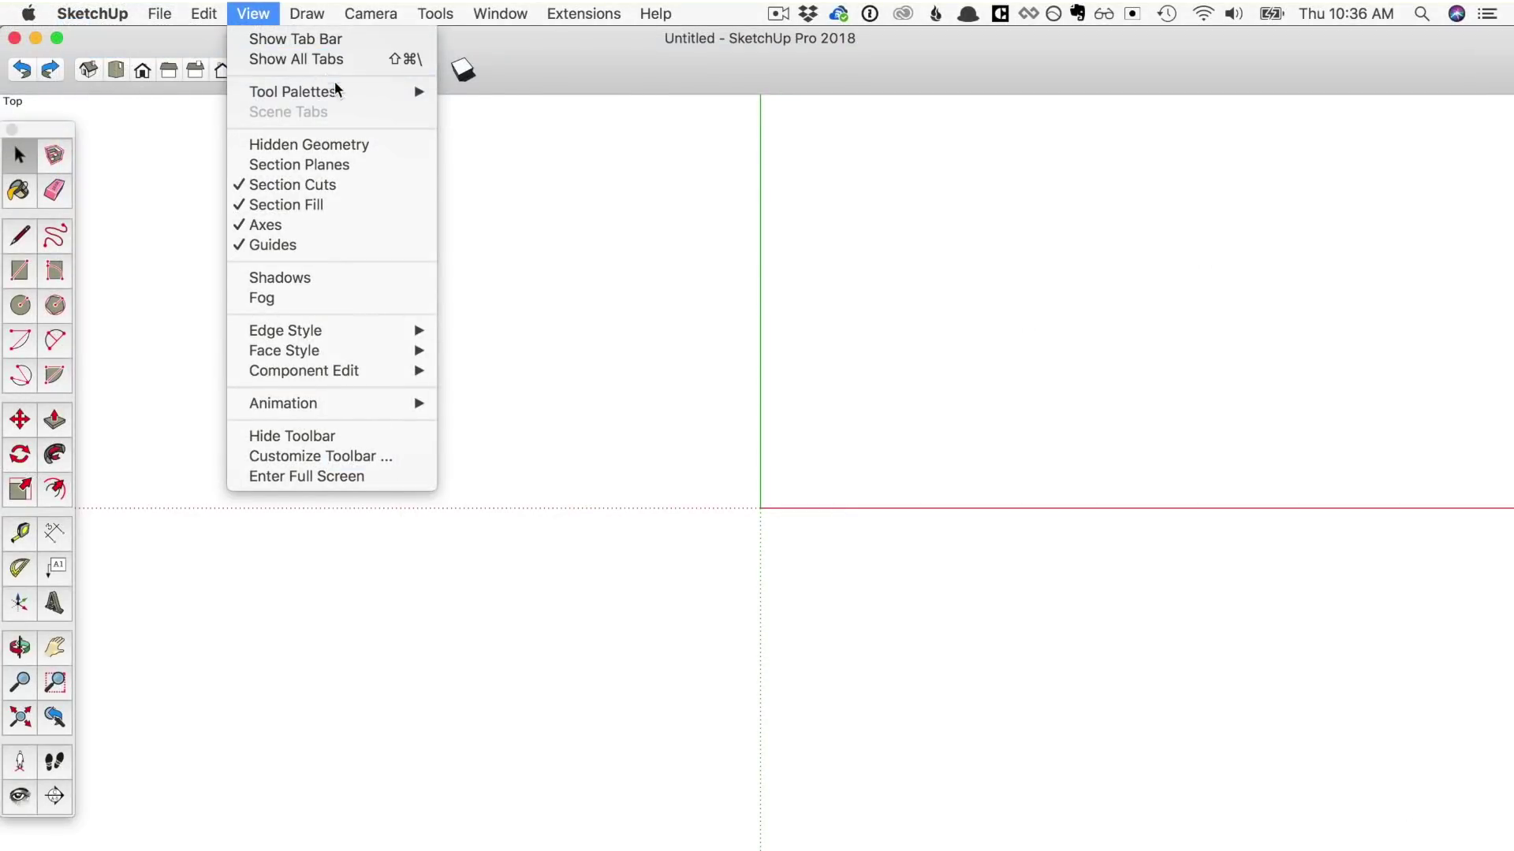
mouse_move(343, 87)
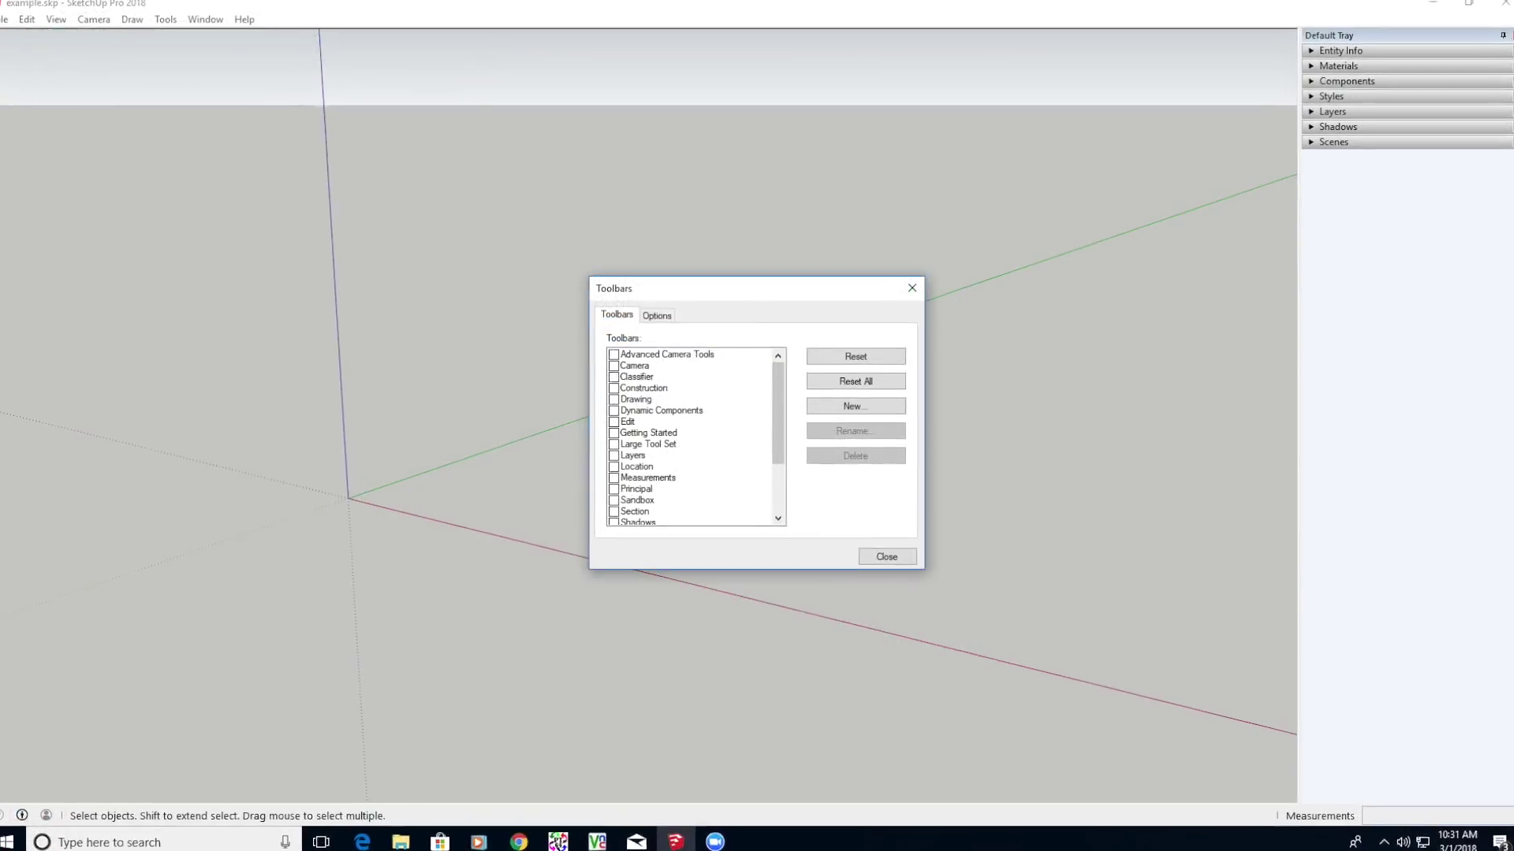
scroll(678, 442, "down", 3)
left_click(588, 421)
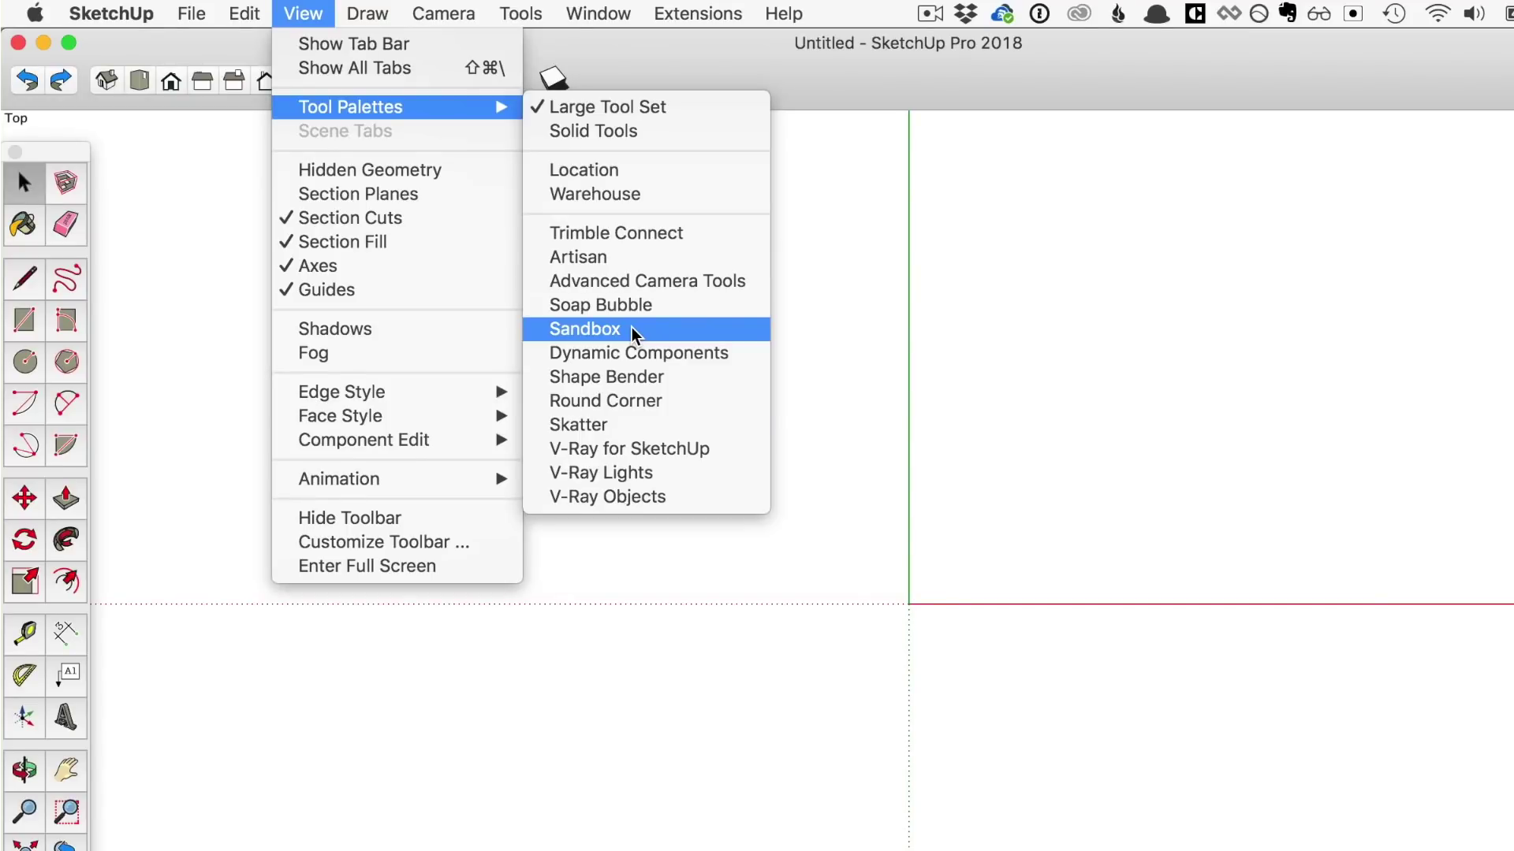
left_click(631, 328)
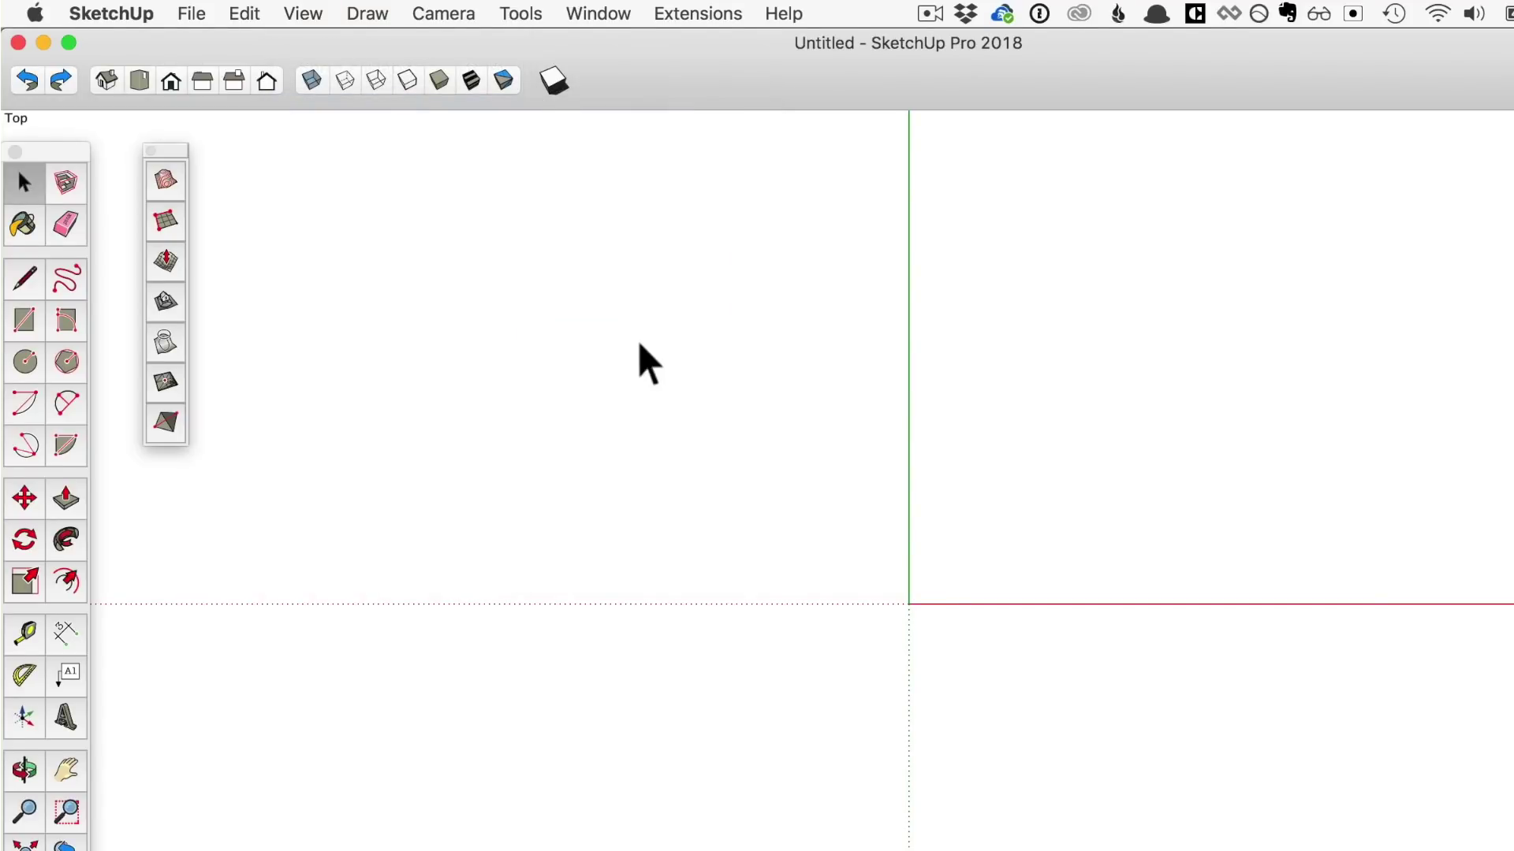
left_click_drag(180, 139, 292, 140)
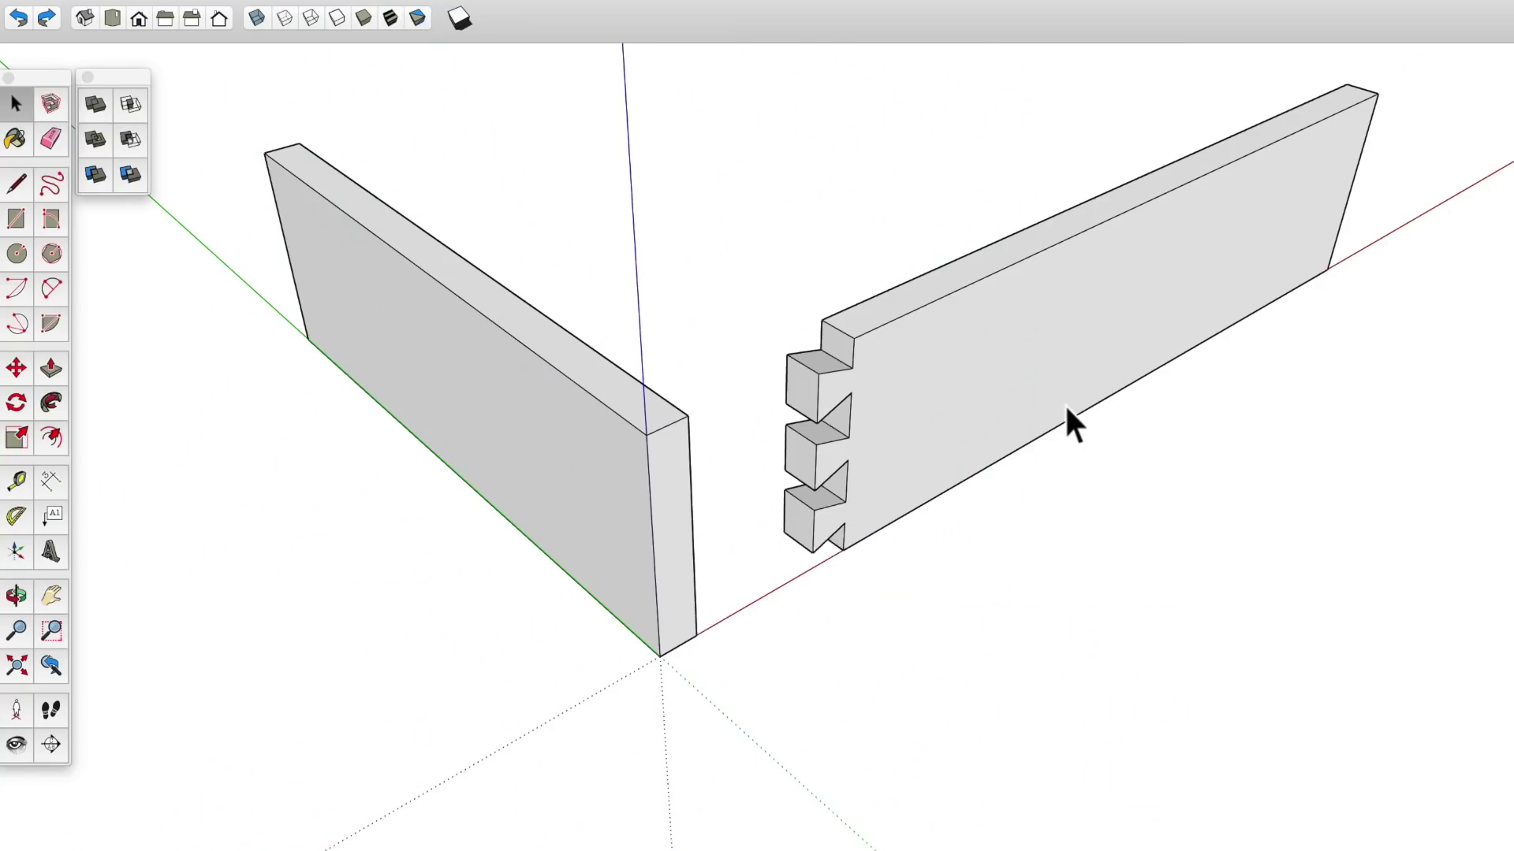
Move the dovetailed board onto the plain board's corner and trim the plain board with it.
left_click(1068, 418)
key("m")
left_click(803, 581)
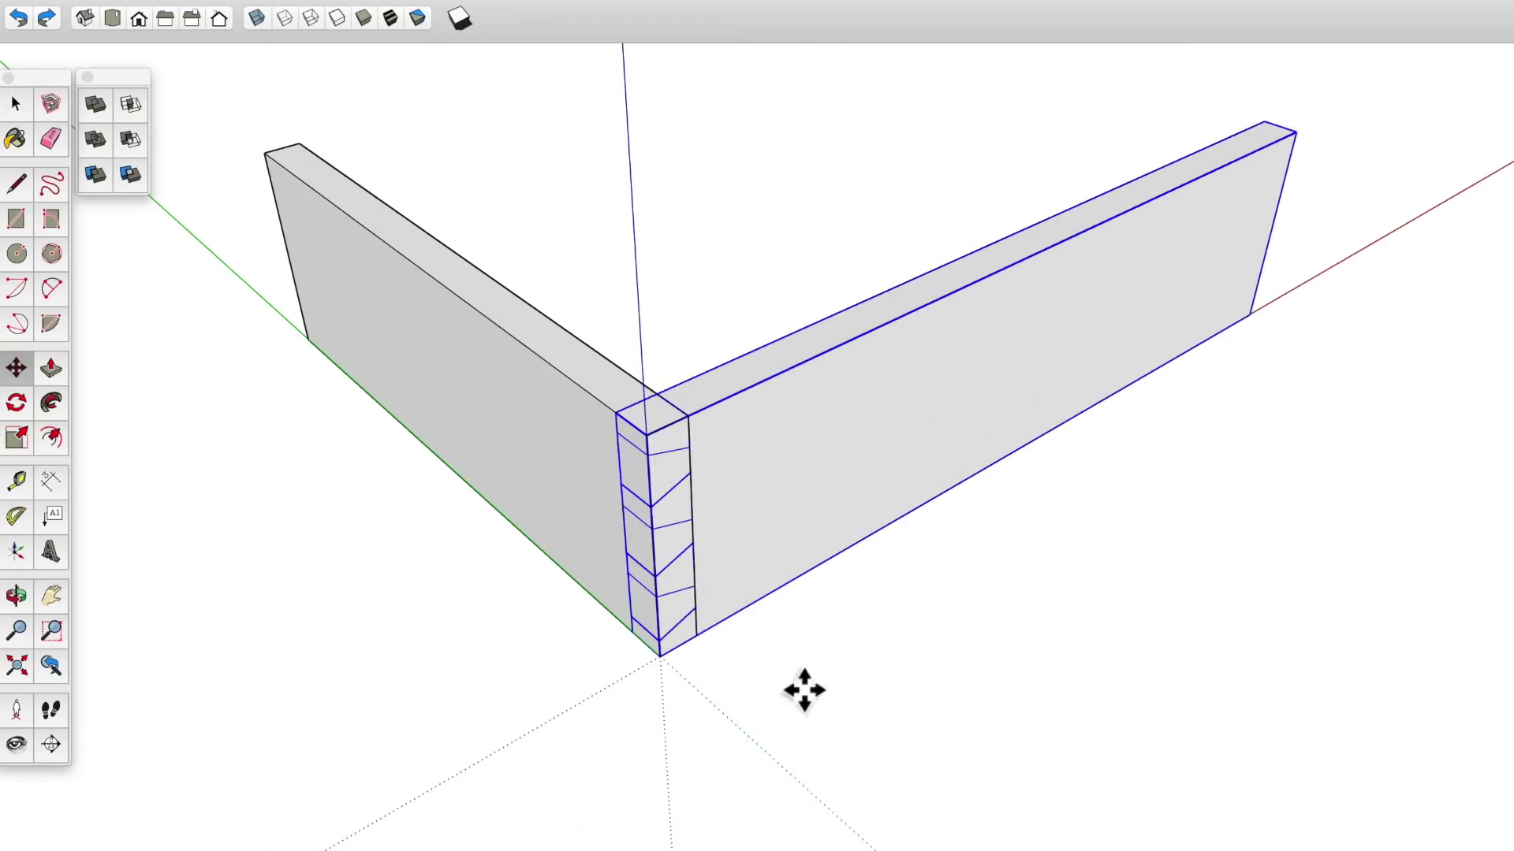
left_click(798, 449)
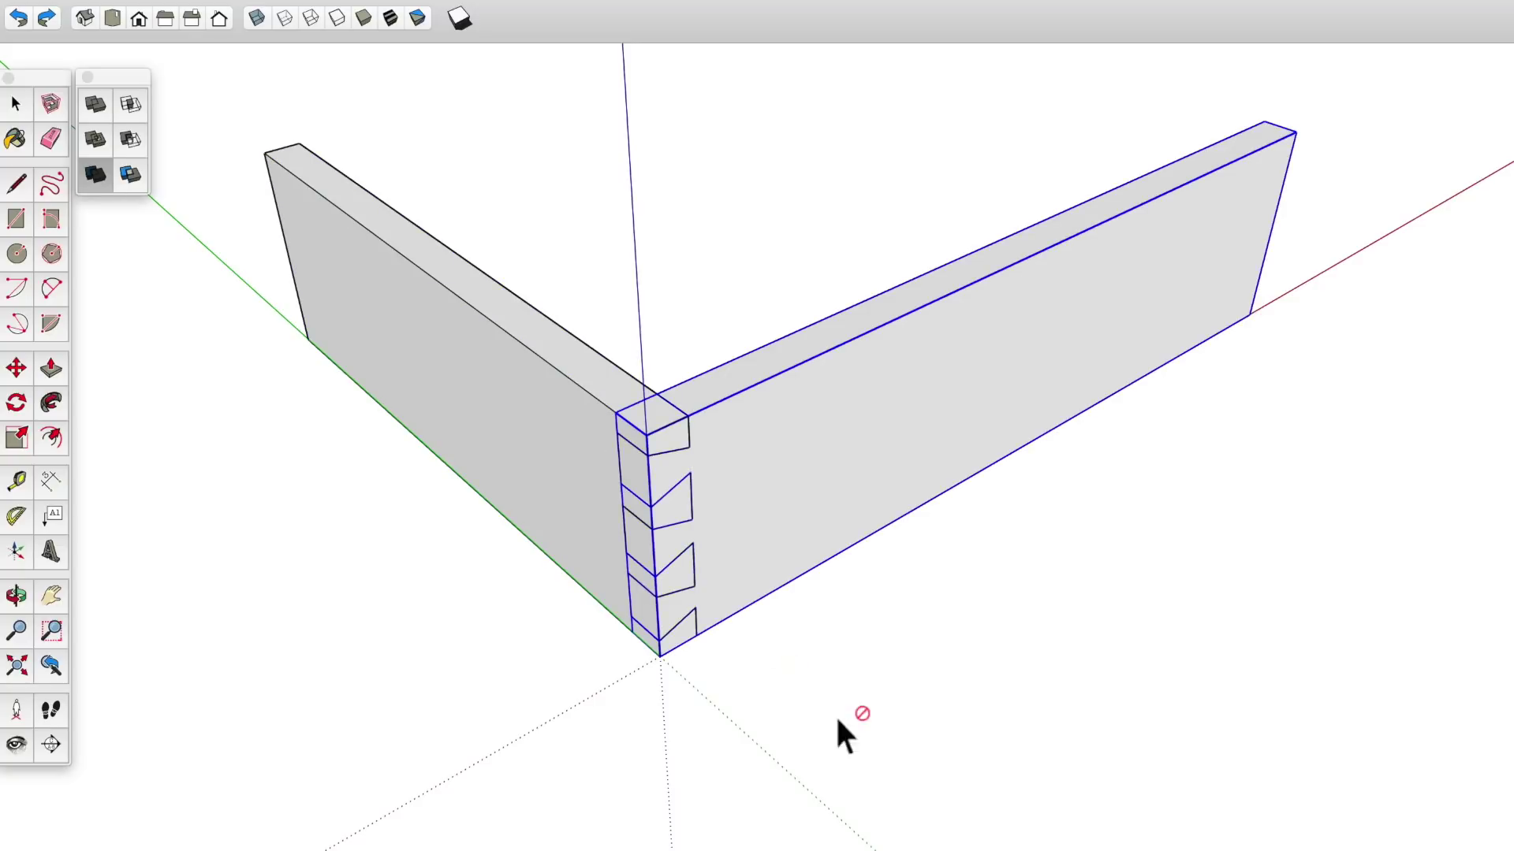
left_click(990, 631)
middle_click_drag(643, 656, 712, 659)
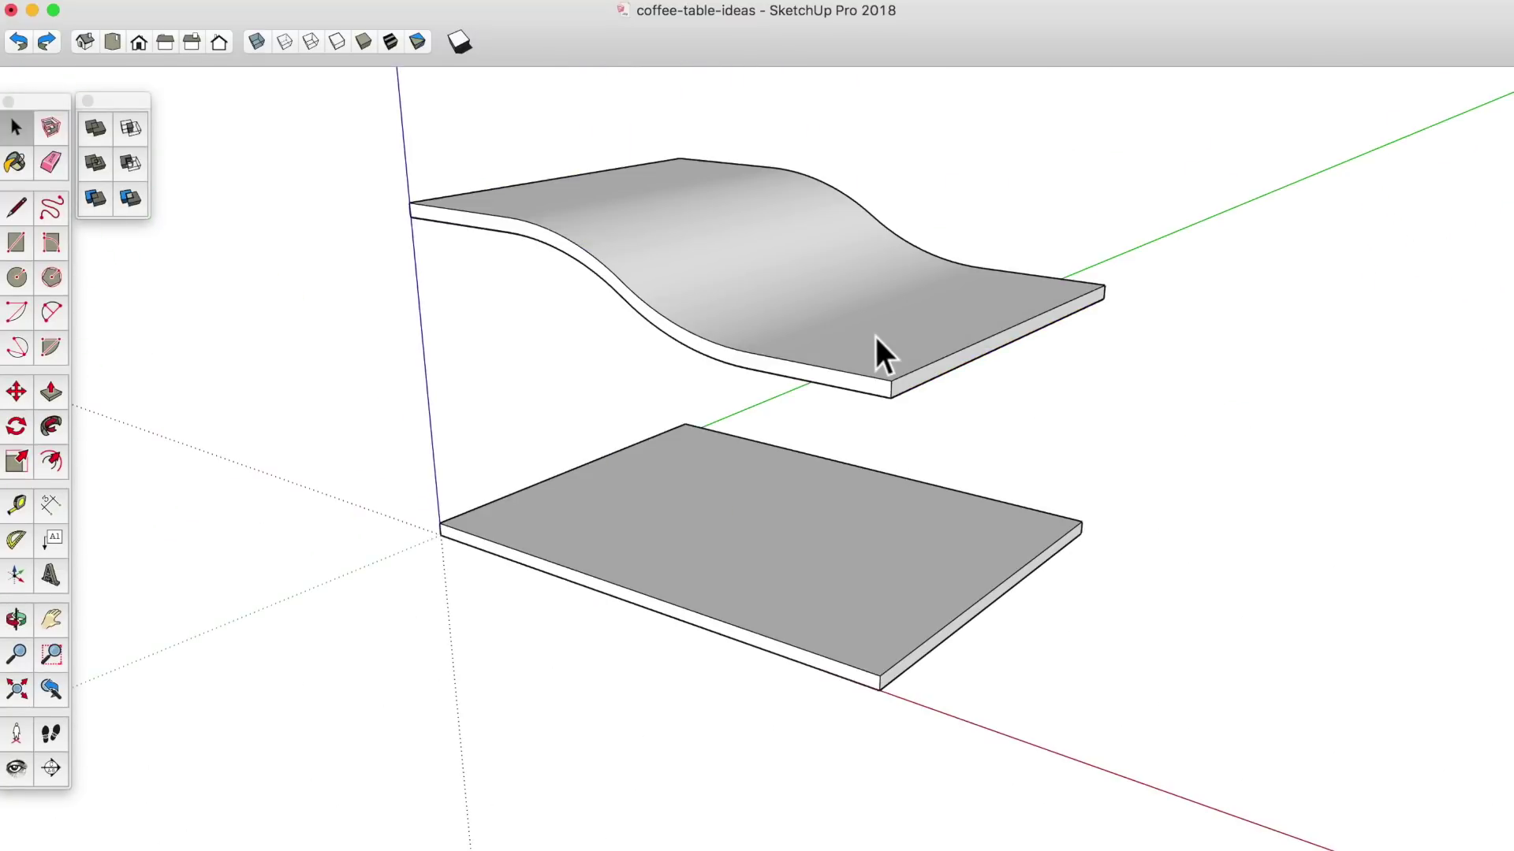
Move the curved slab down onto the flat tabletop slab and union the two solids.
left_click(875, 348)
key("m")
left_click(902, 429)
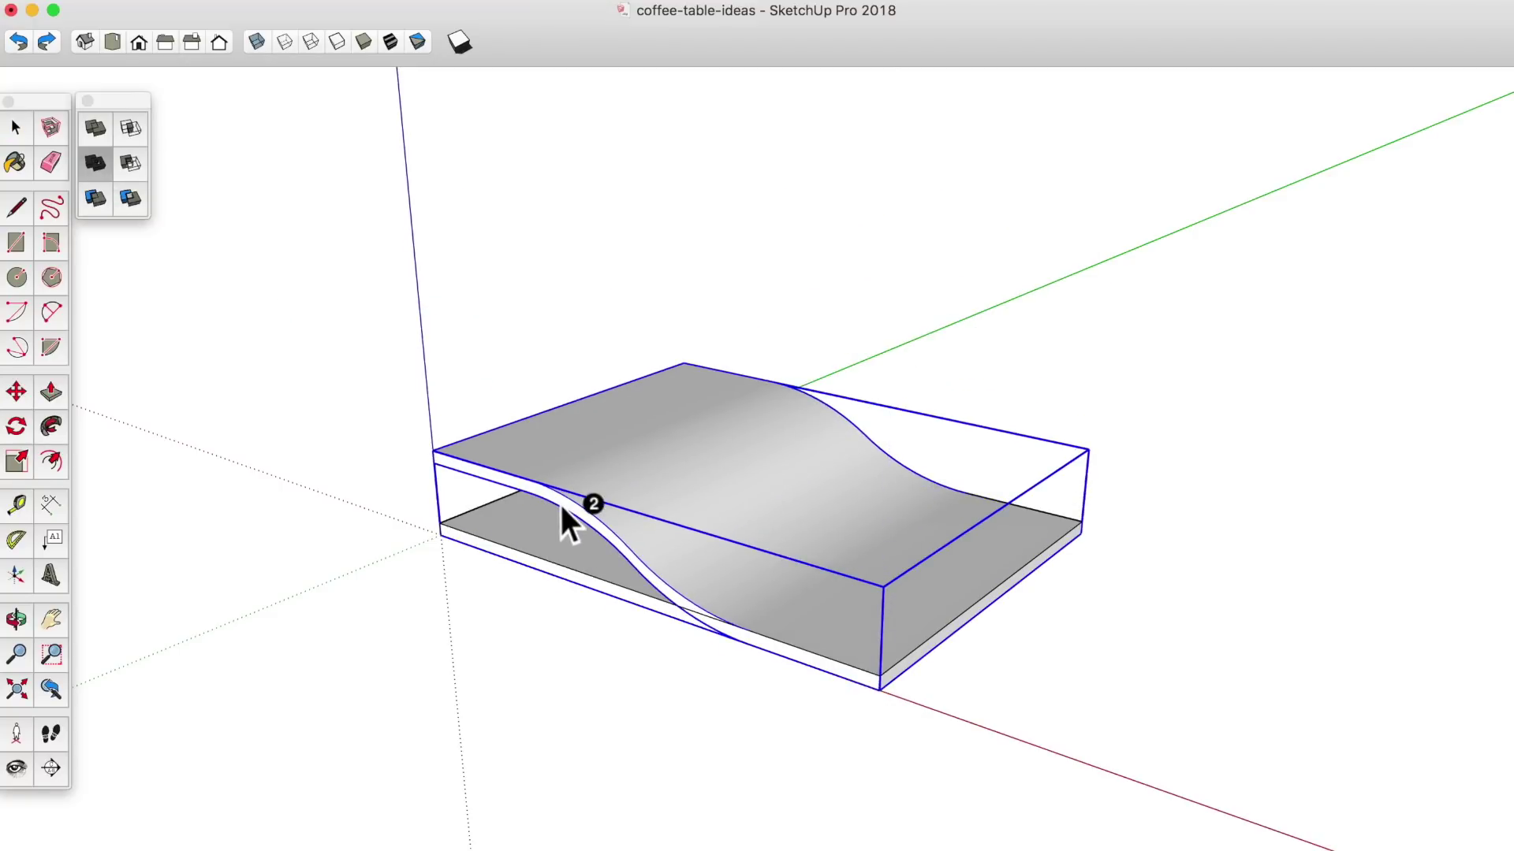
left_click(554, 537)
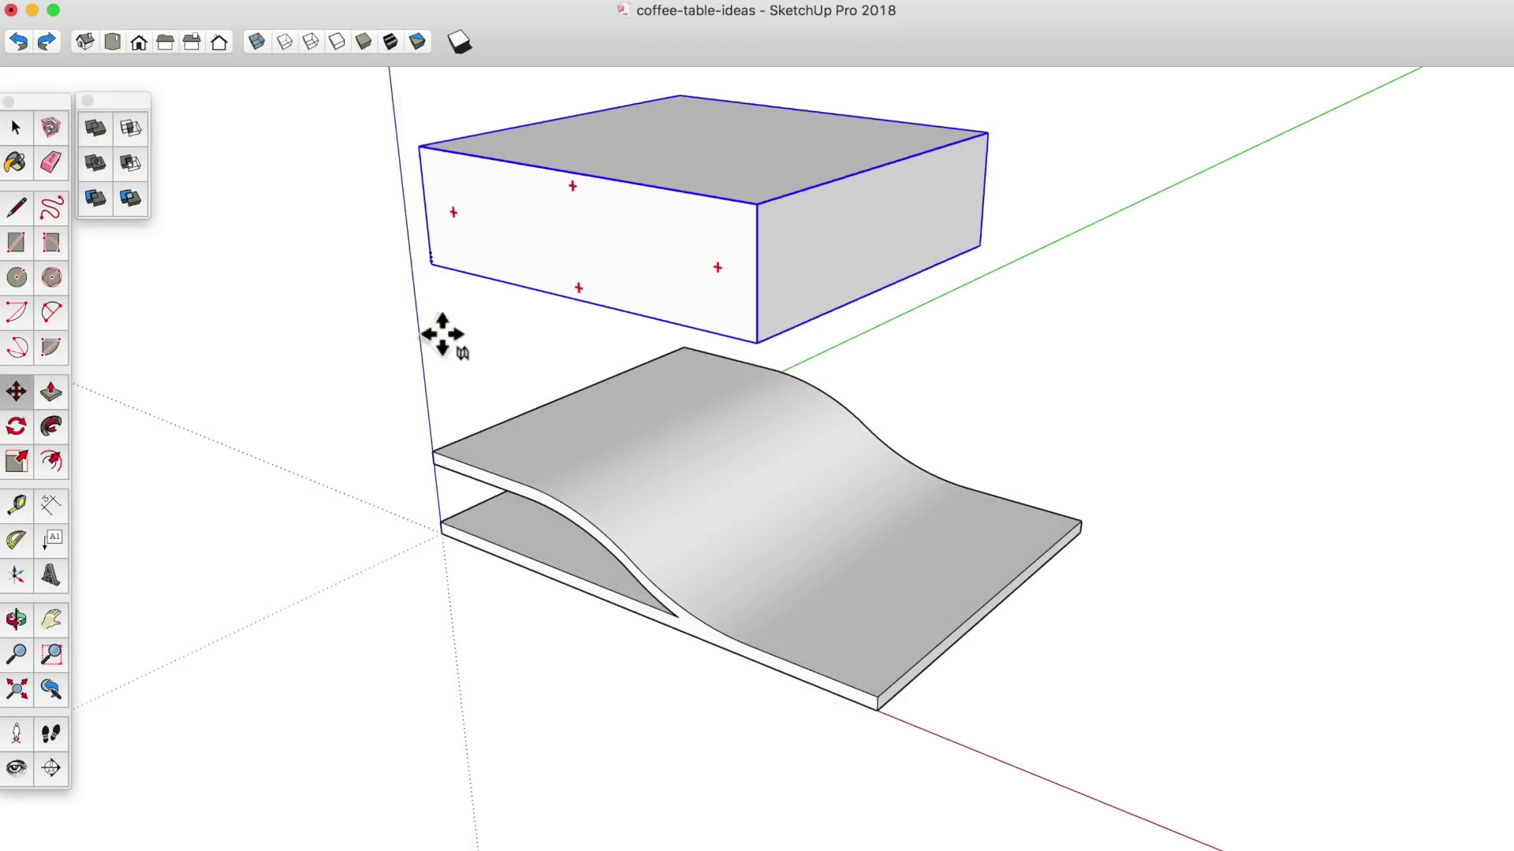
Move the rectangular block down into the curved coffee table and subtract it from the table.
left_click(439, 332)
left_click(536, 559)
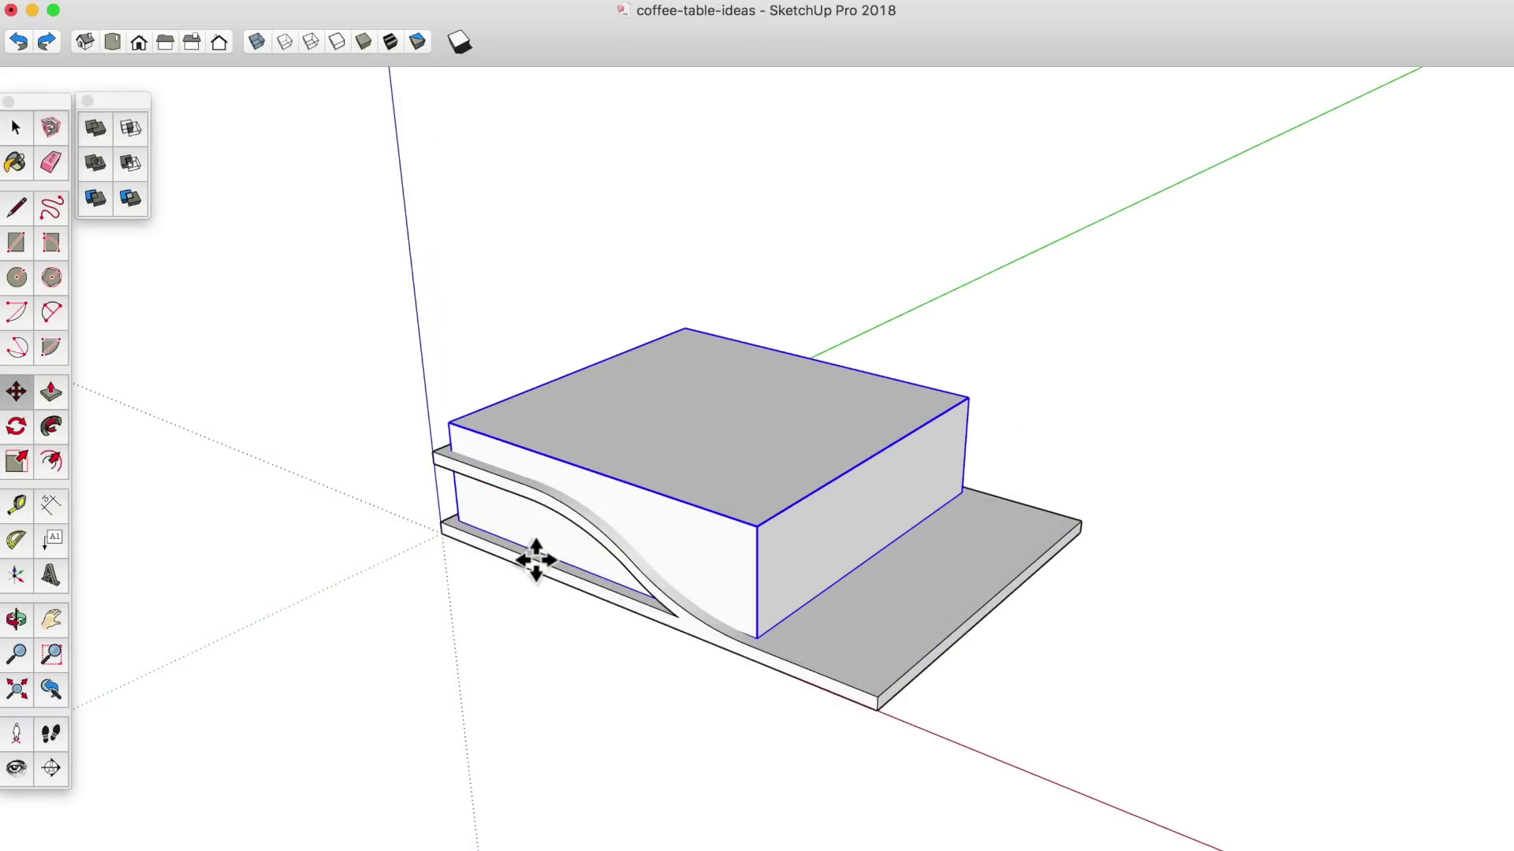
left_click(676, 465)
left_click(907, 670)
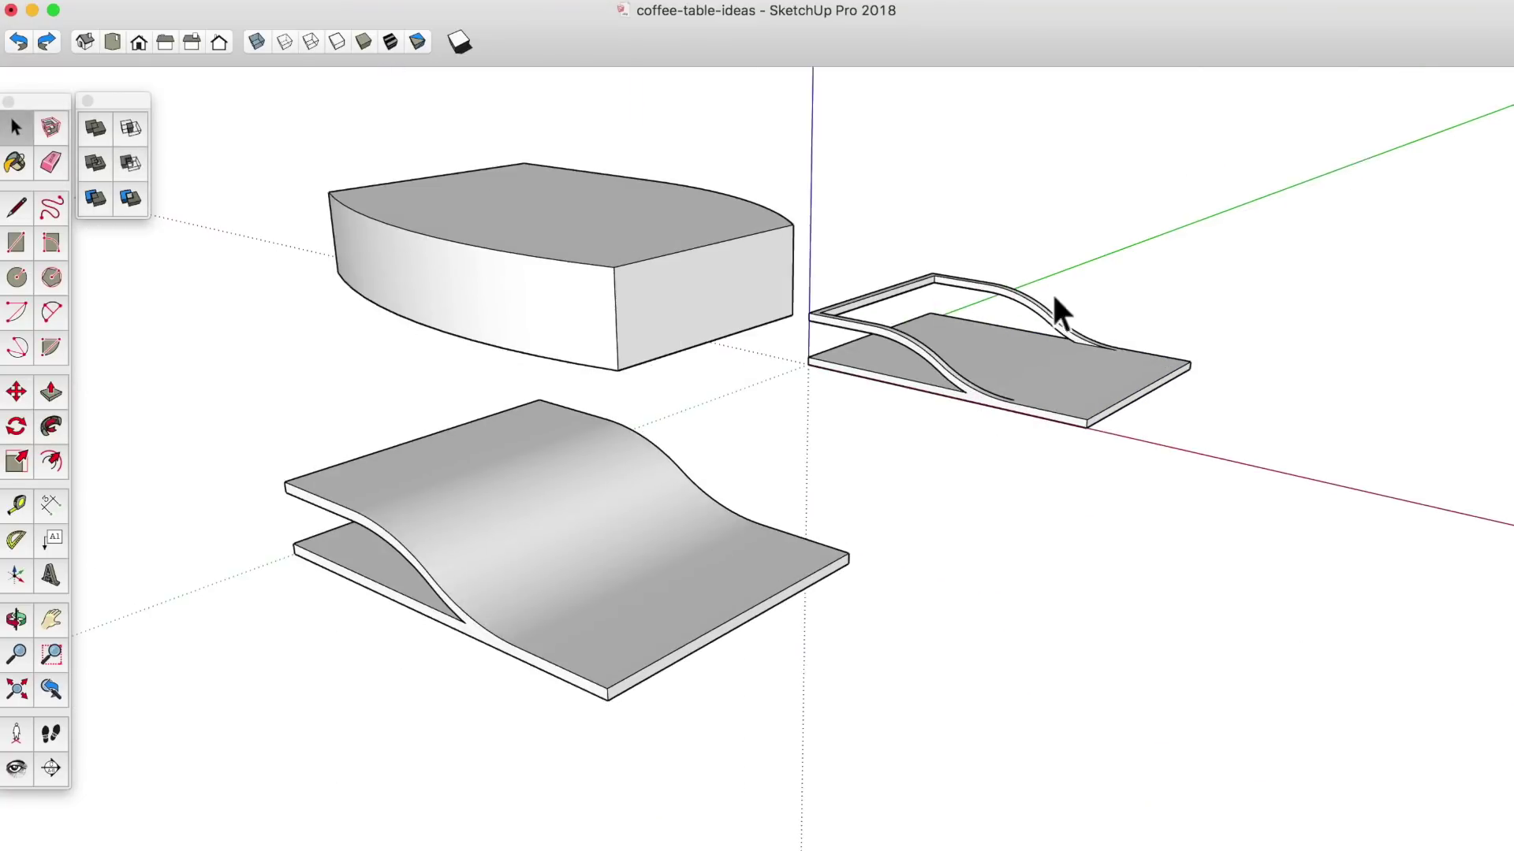
Move the curved-sided block onto the second coffee table and intersect the two solids.
left_click(733, 470)
left_click(716, 794)
left_click(703, 704, "shift")
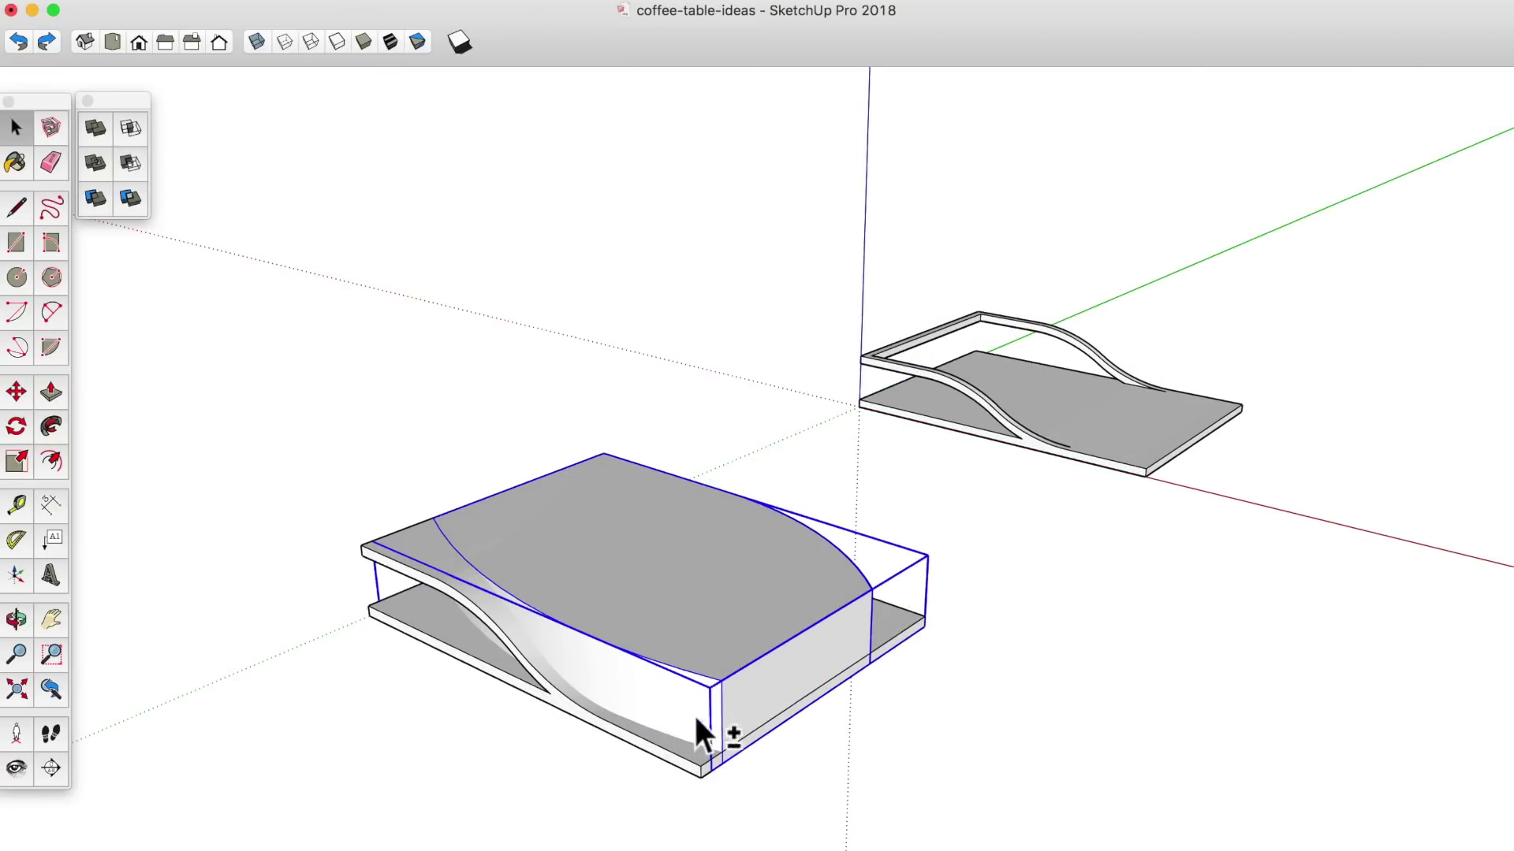
left_click(133, 128)
key("o")
left_click_drag(580, 465, 739, 350)
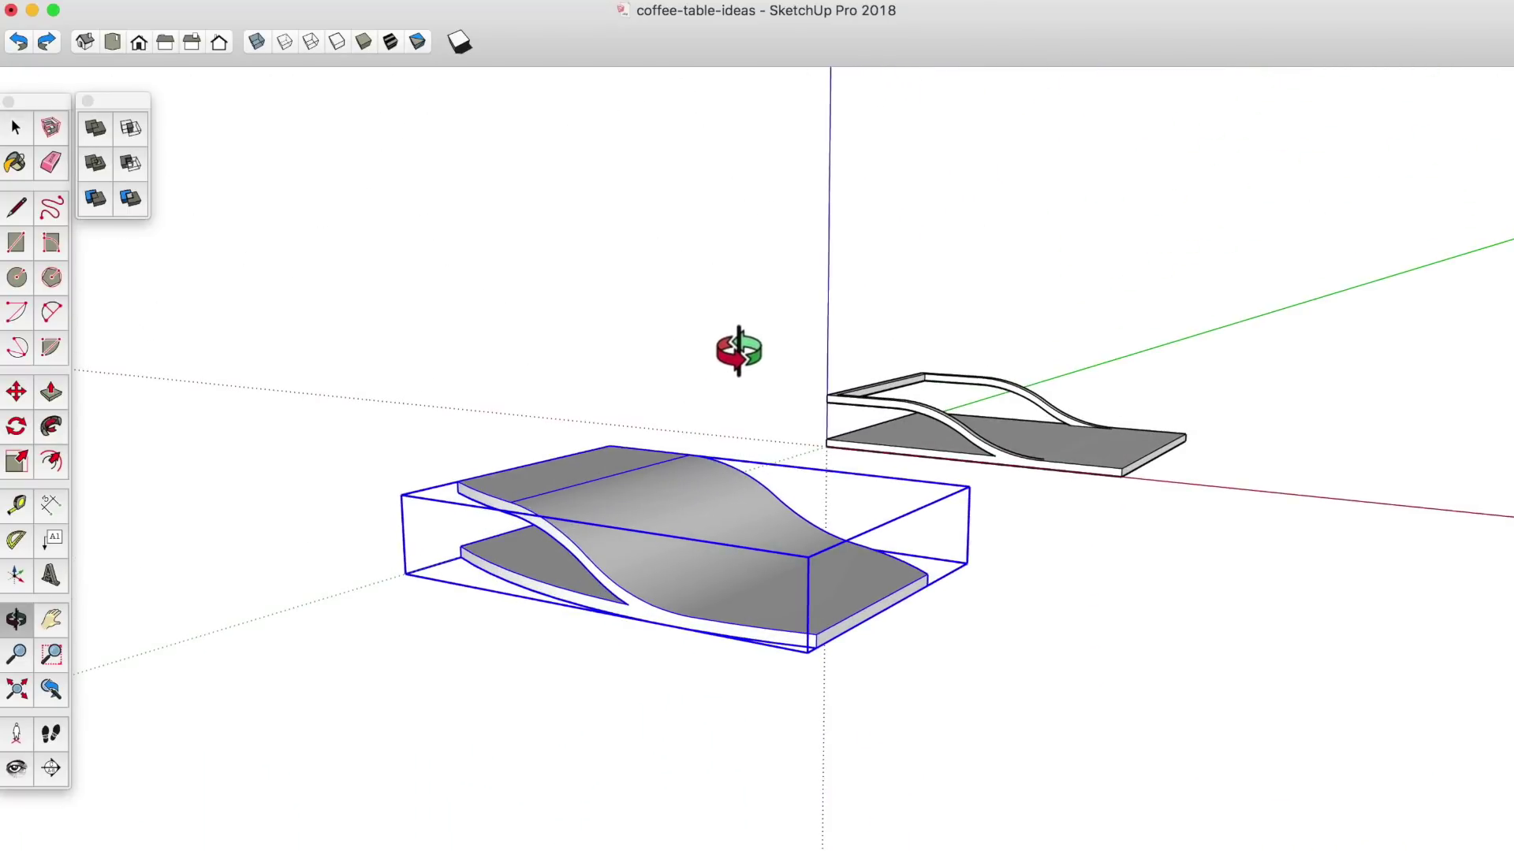
left_click(729, 347)
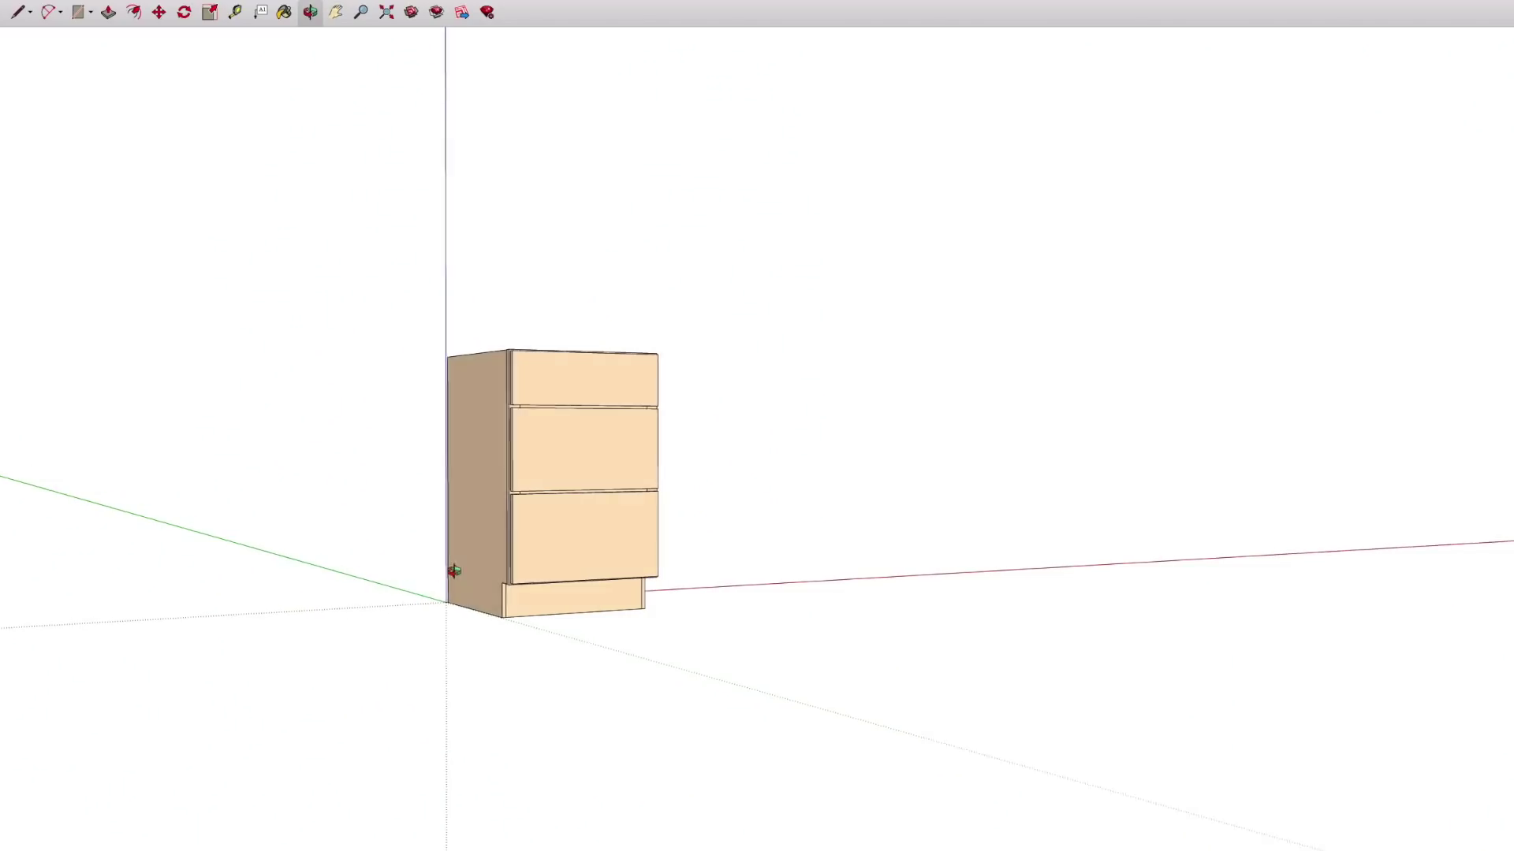
scroll(580, 598, "up", 3)
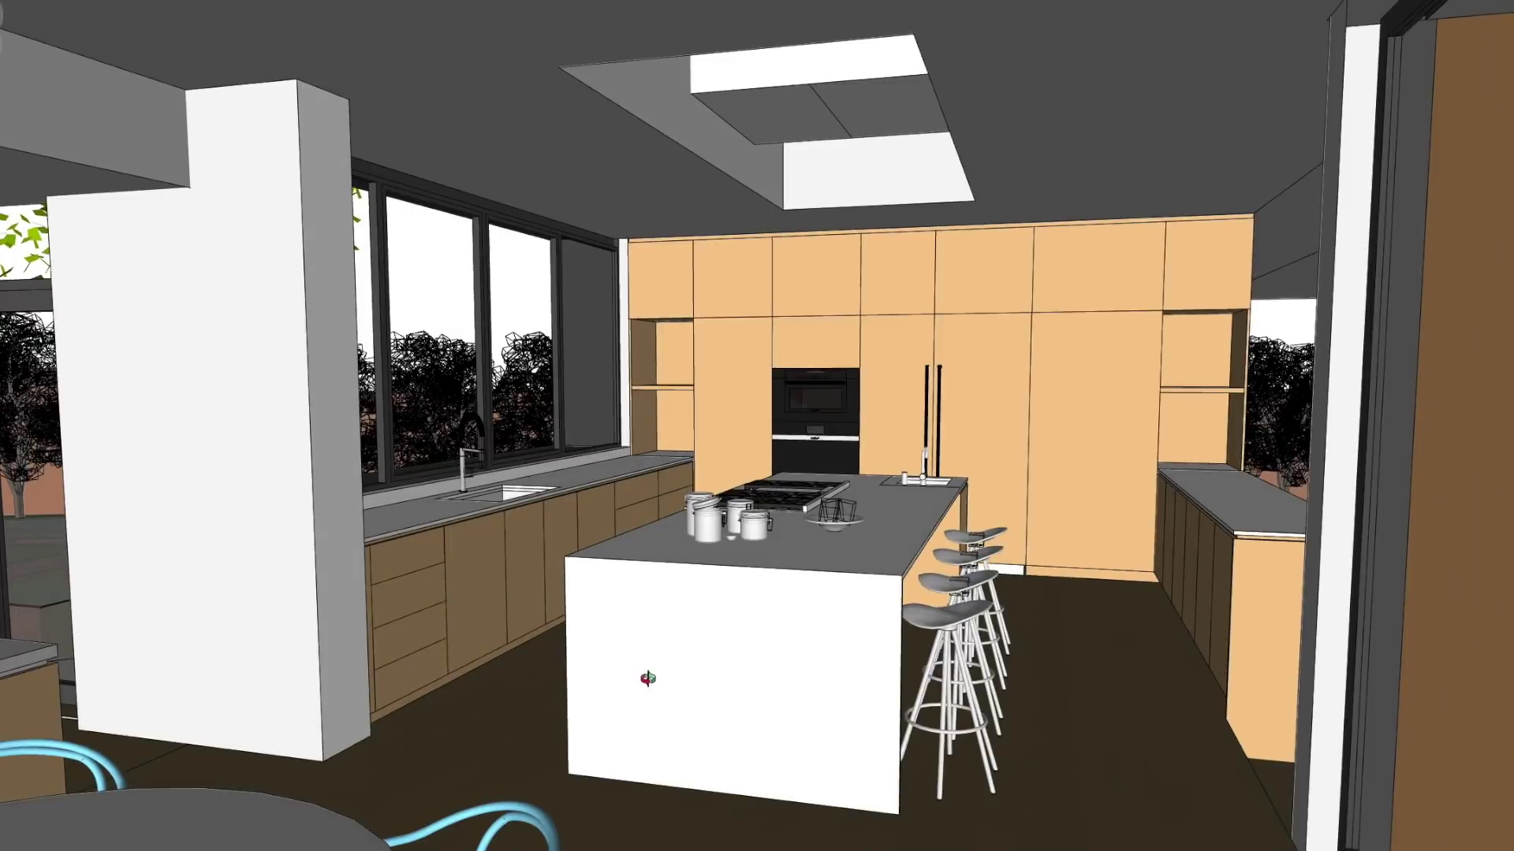
scroll(683, 686, "up", 4)
left_click_drag(757, 685, 1014, 575)
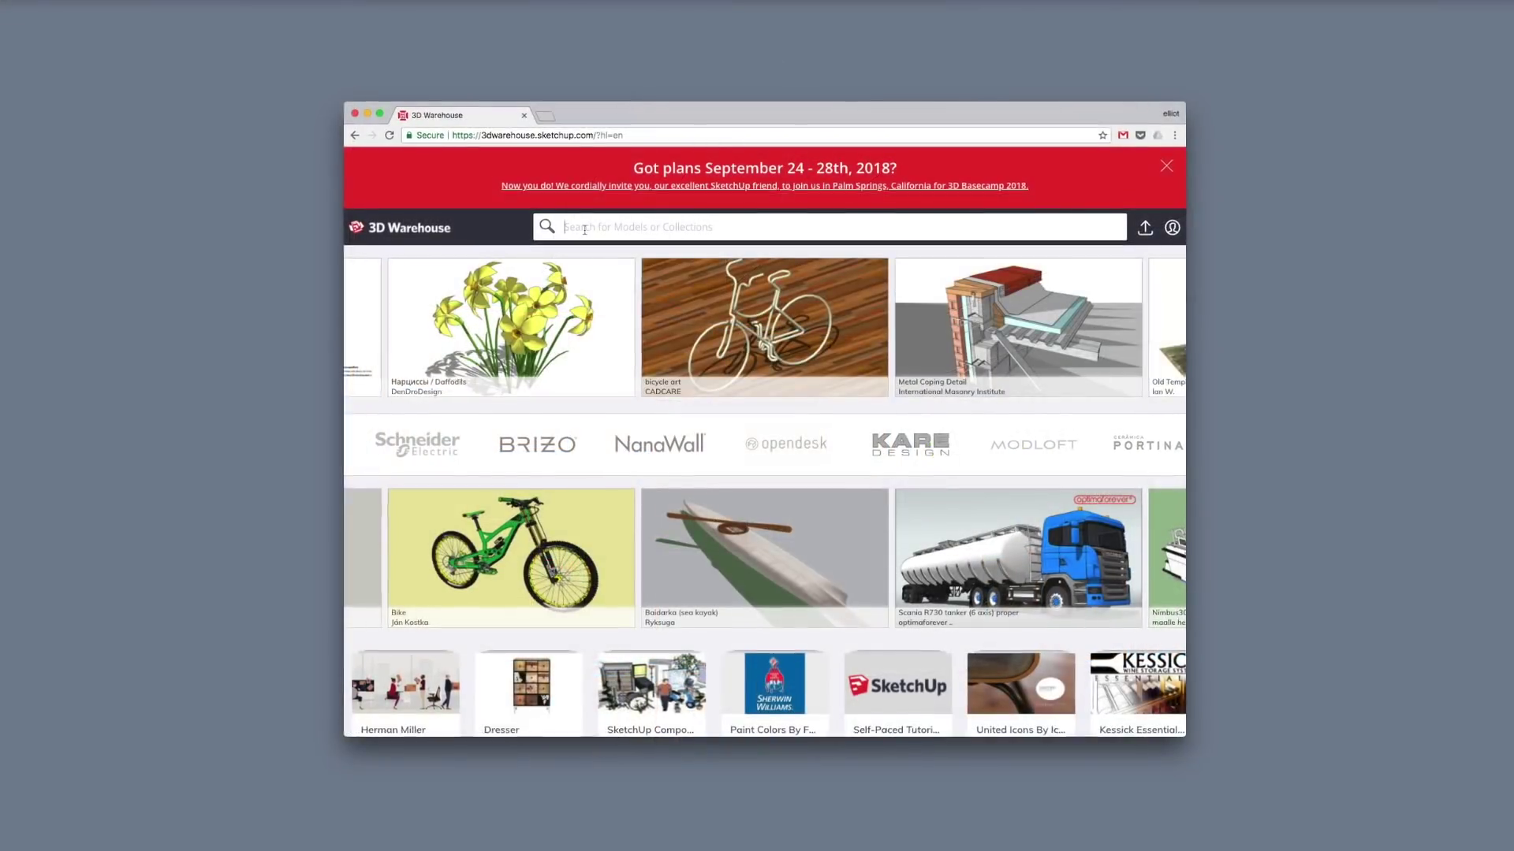
Search 3D Warehouse for "kitchen cabinets" and filter the results to dynamic components.
type("kitchen c")
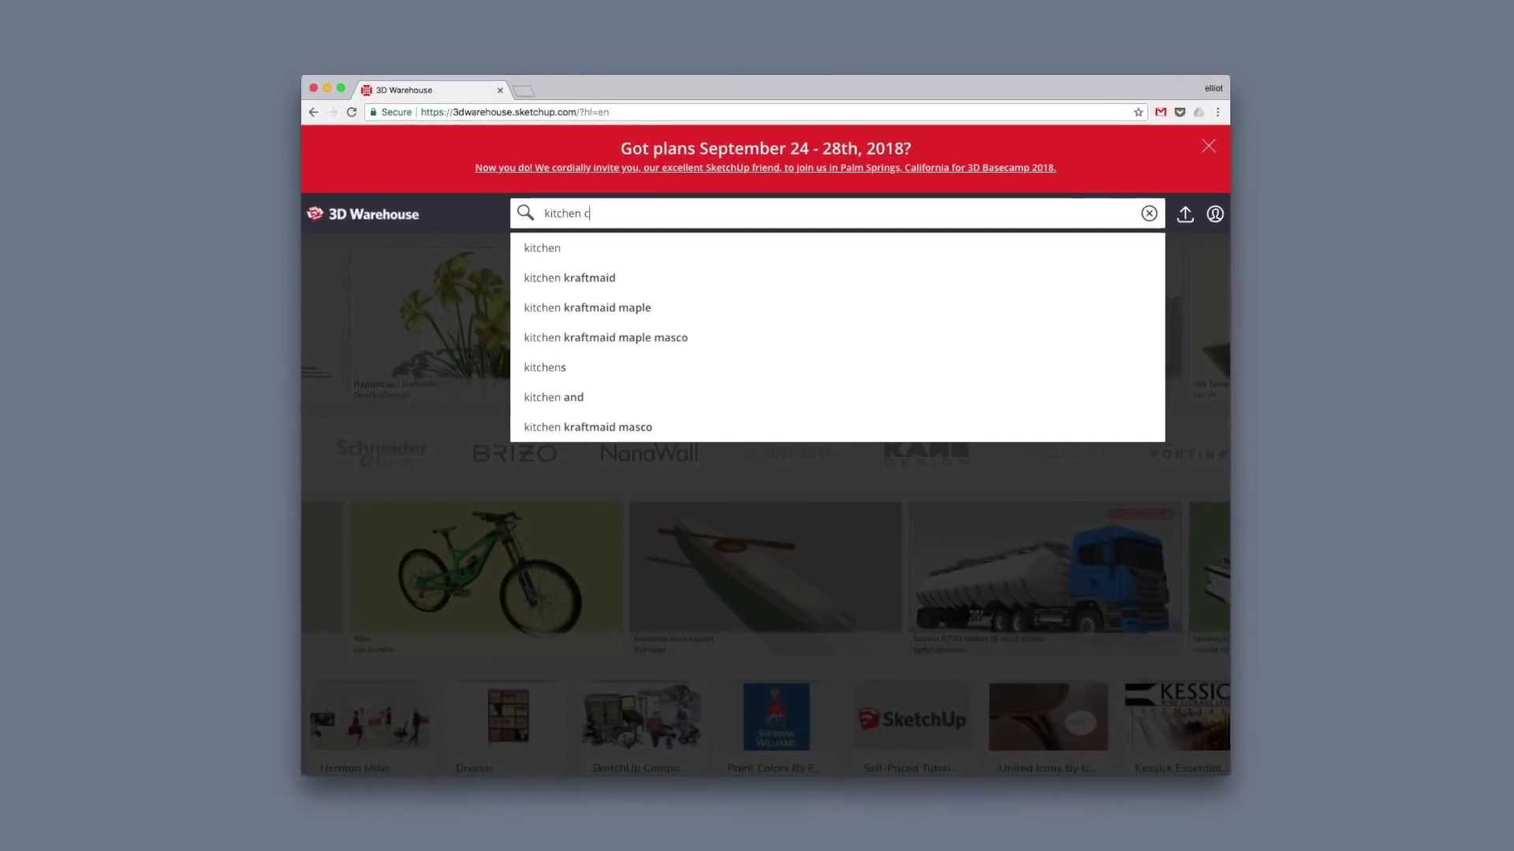
type("abinets")
key("Return")
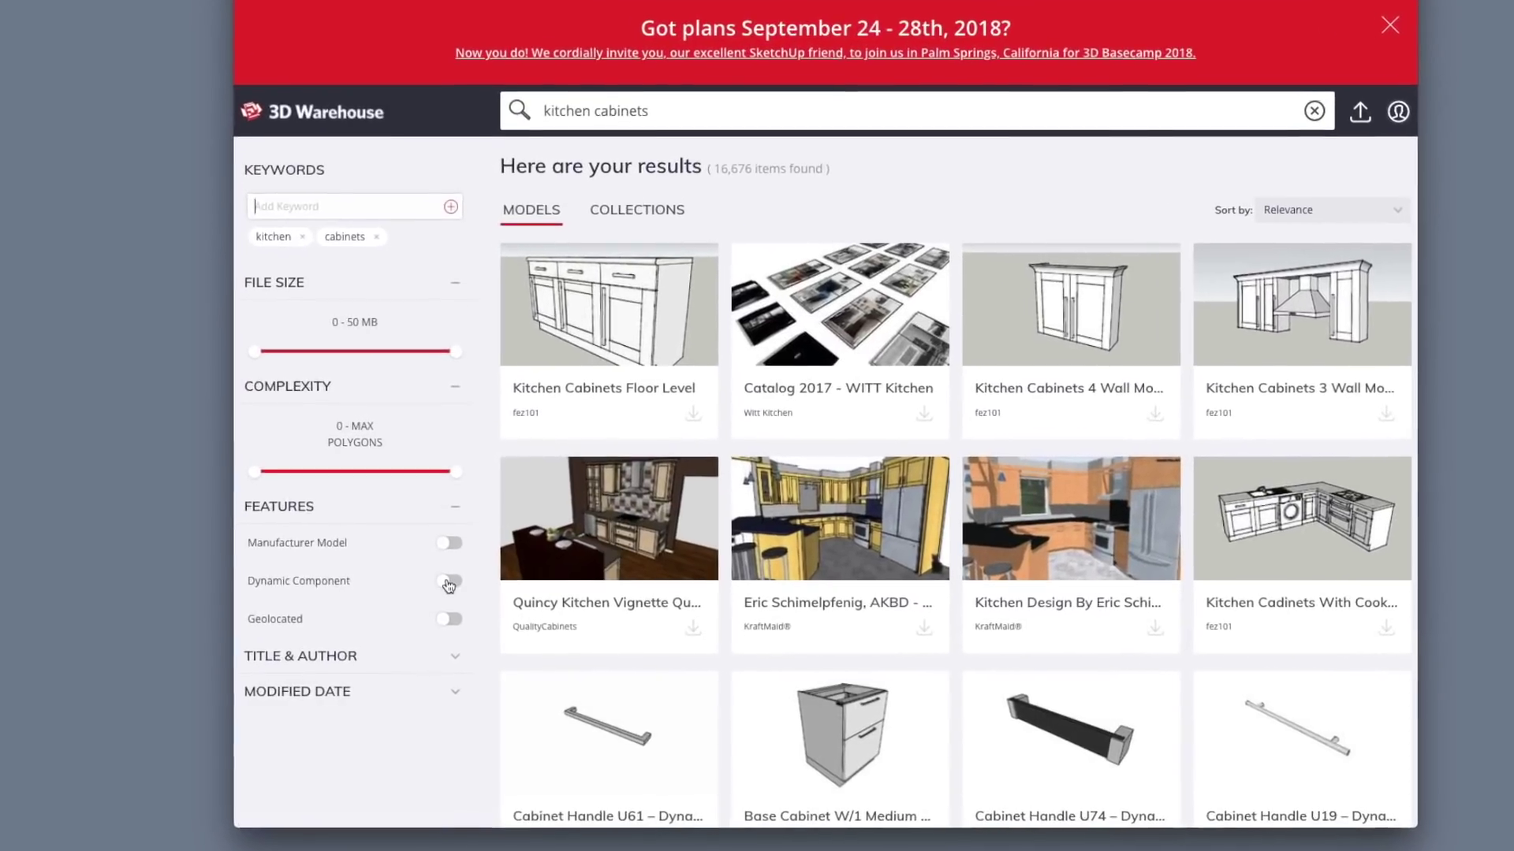
left_click(448, 588)
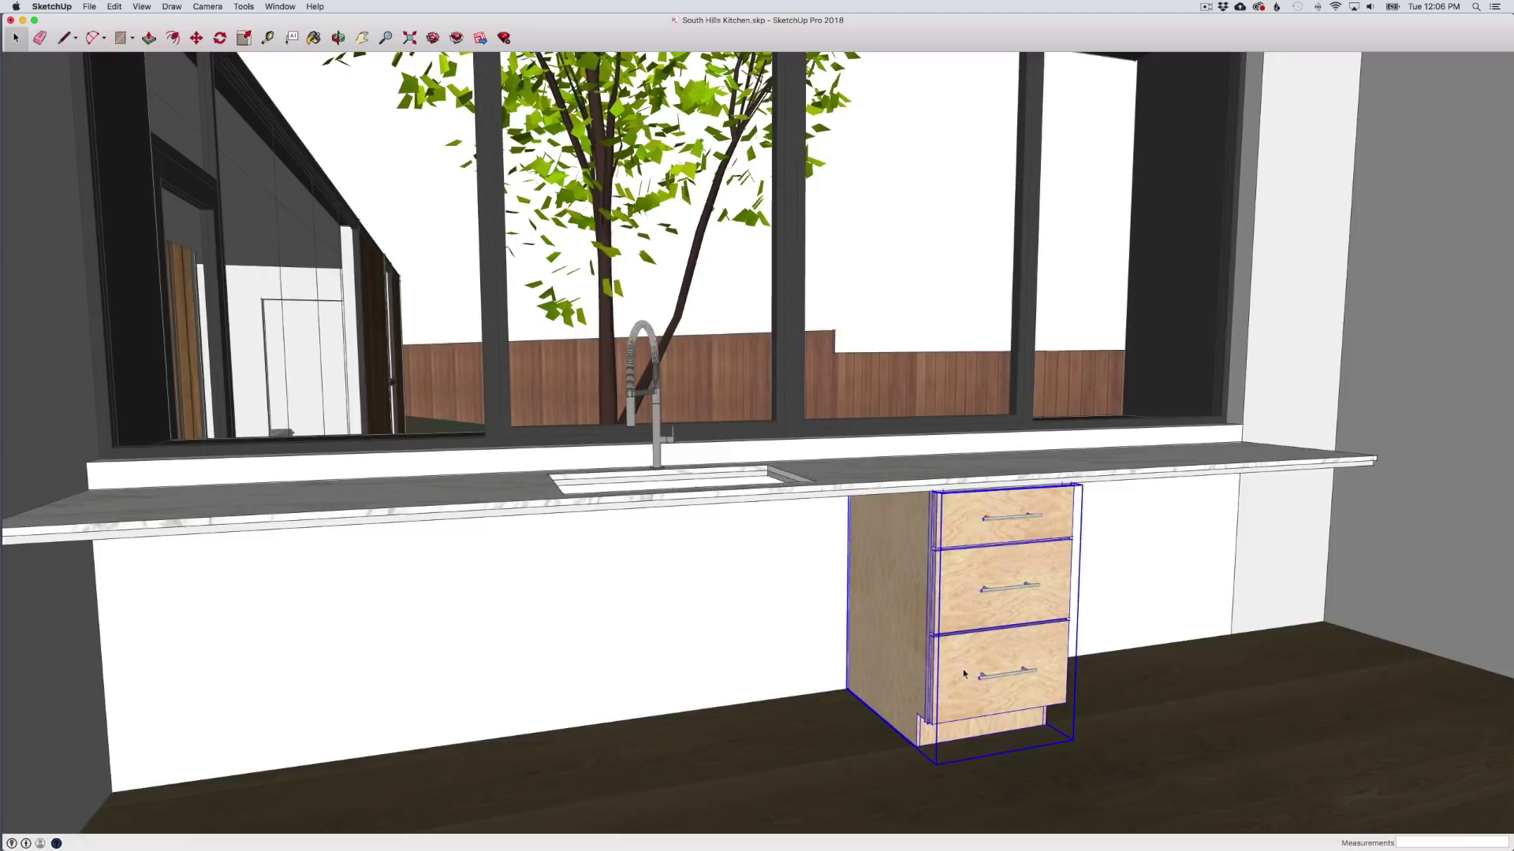
Show the Dynamic Components palette and open the component options of the selected three-drawer base cabinet.
left_click(141, 6)
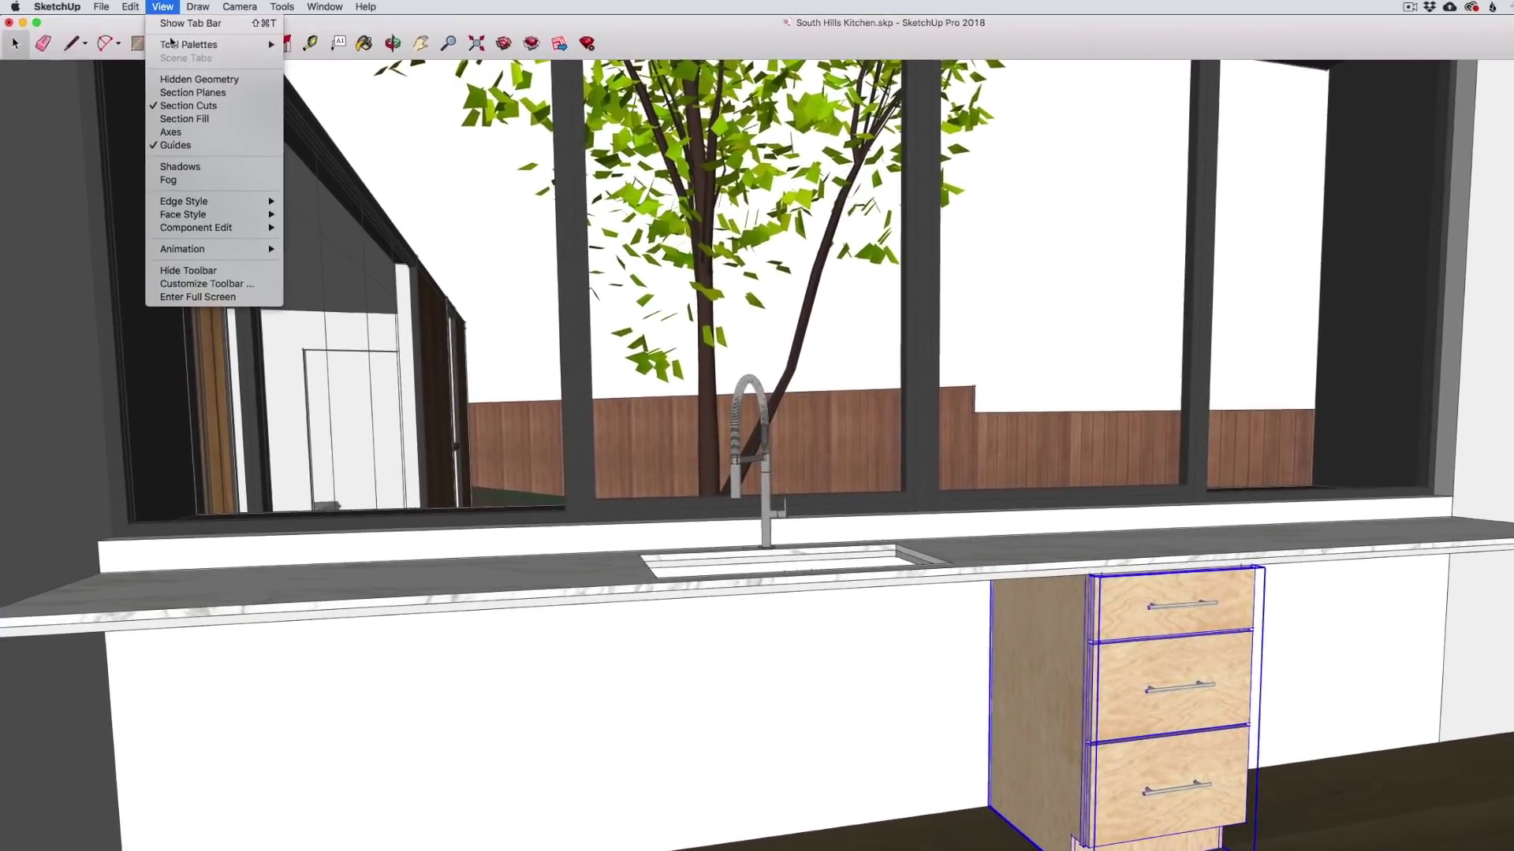
mouse_move(174, 44)
left_click(331, 139)
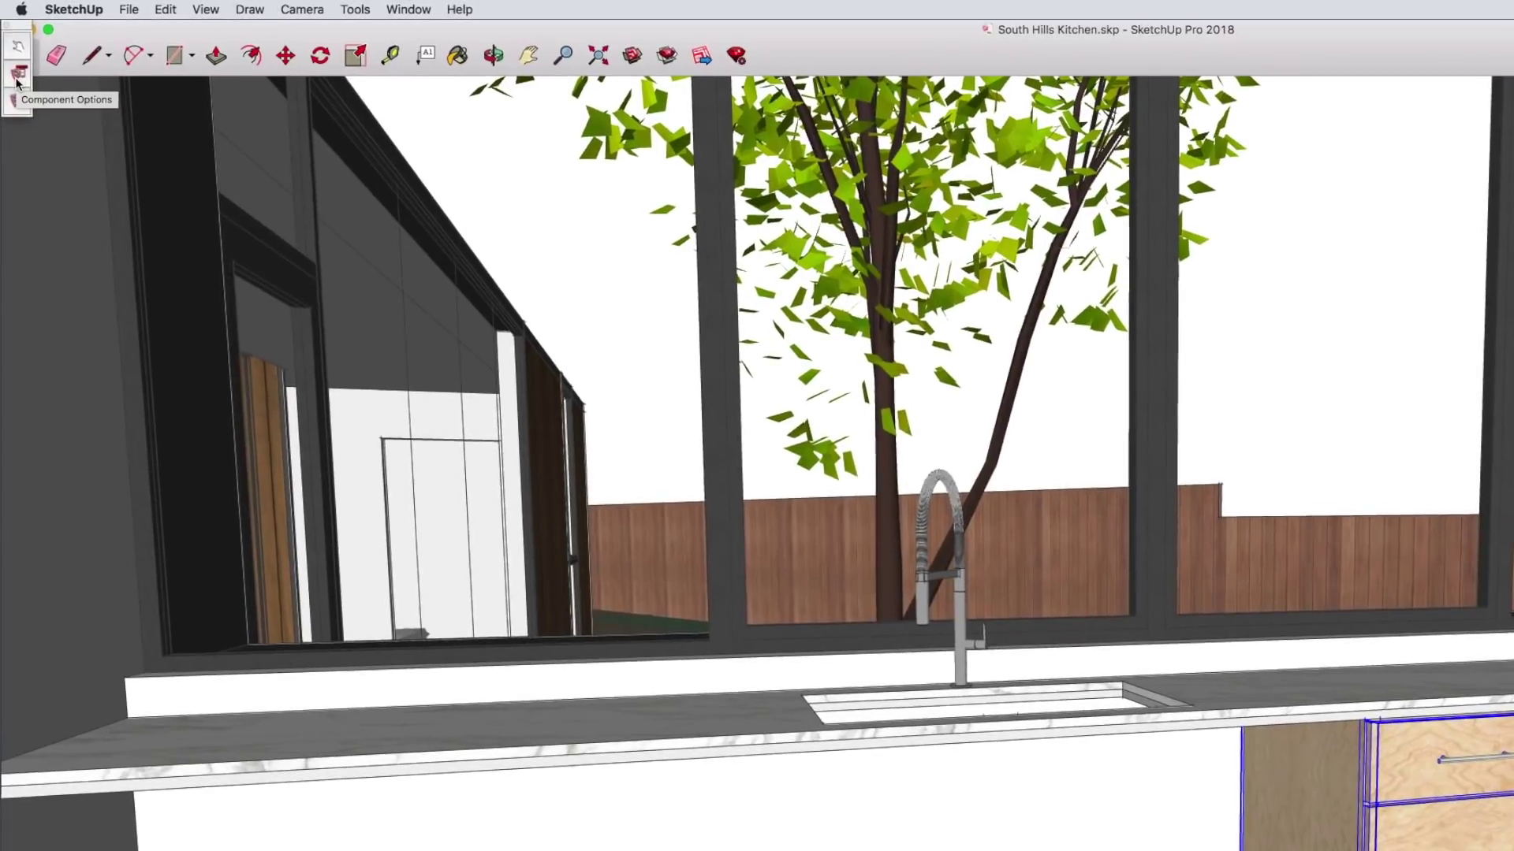
left_click(16, 79)
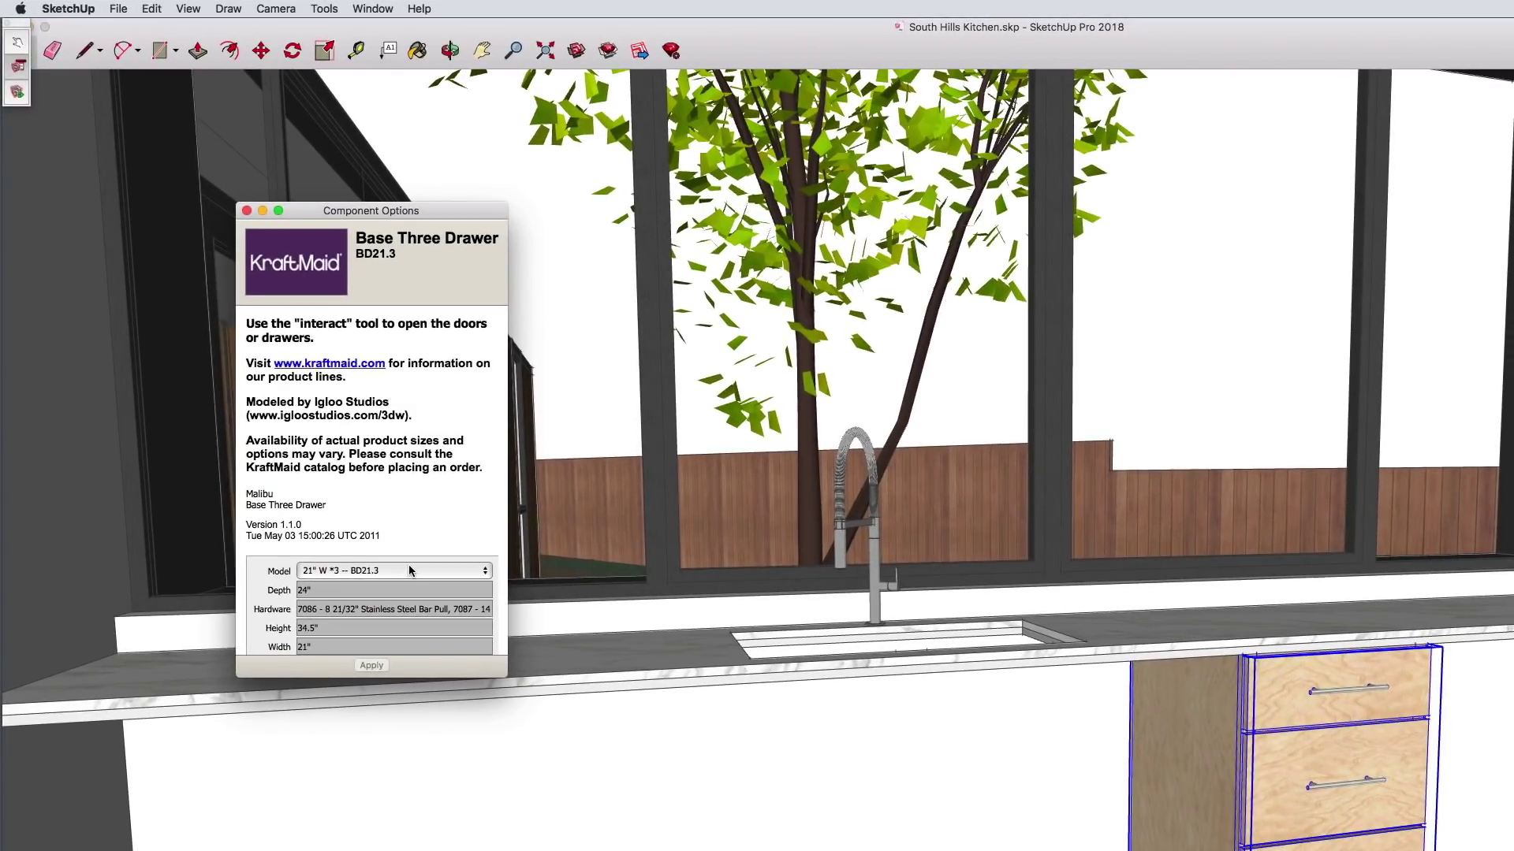
Set the three-drawer cabinet's model to 30" W *3 -- BD30.3 and apply it.
left_click(408, 571)
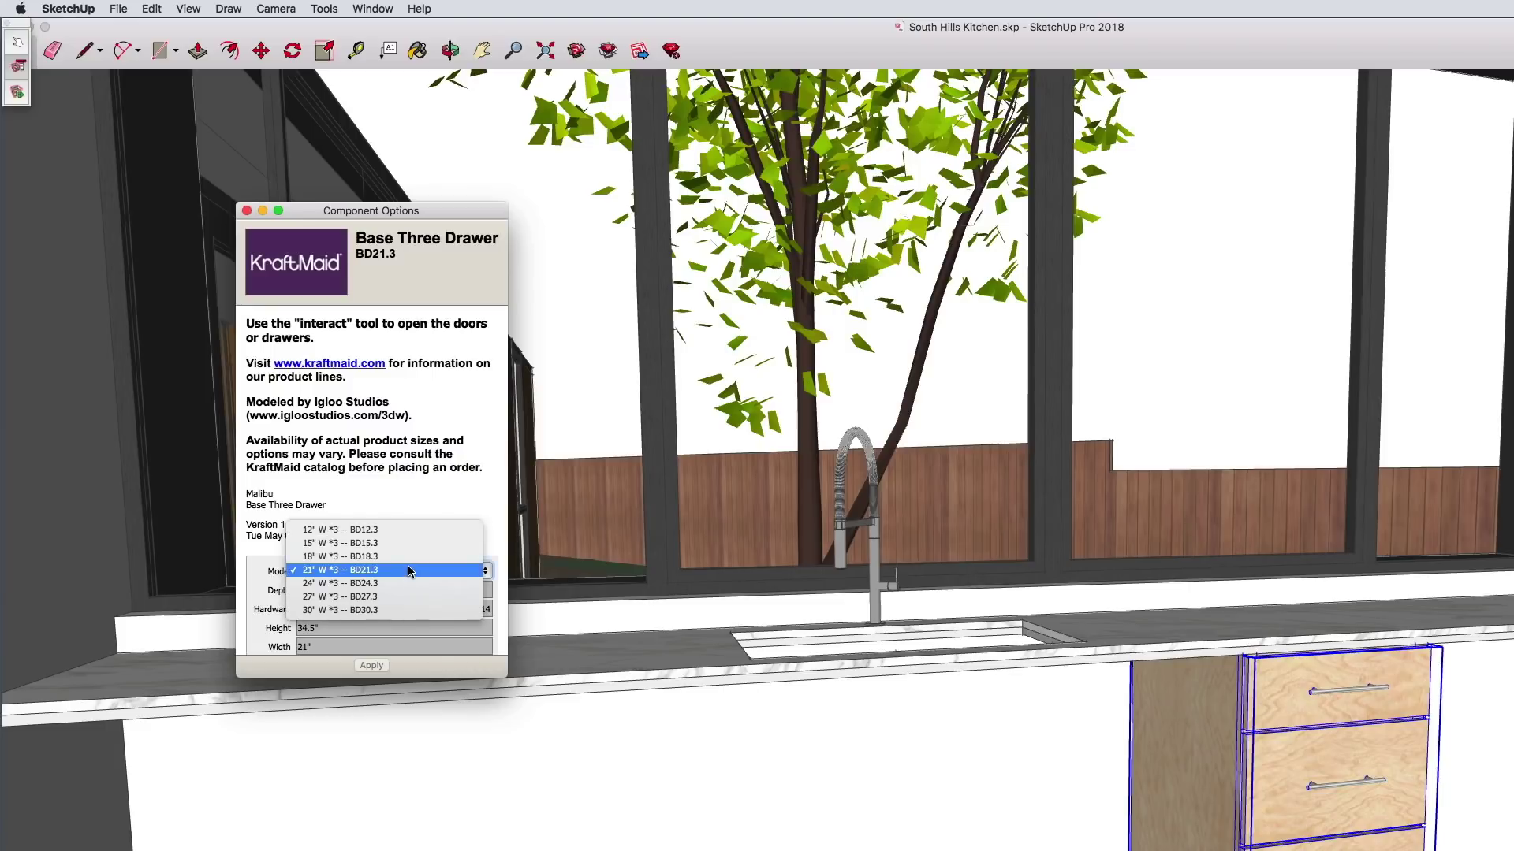
left_click(404, 611)
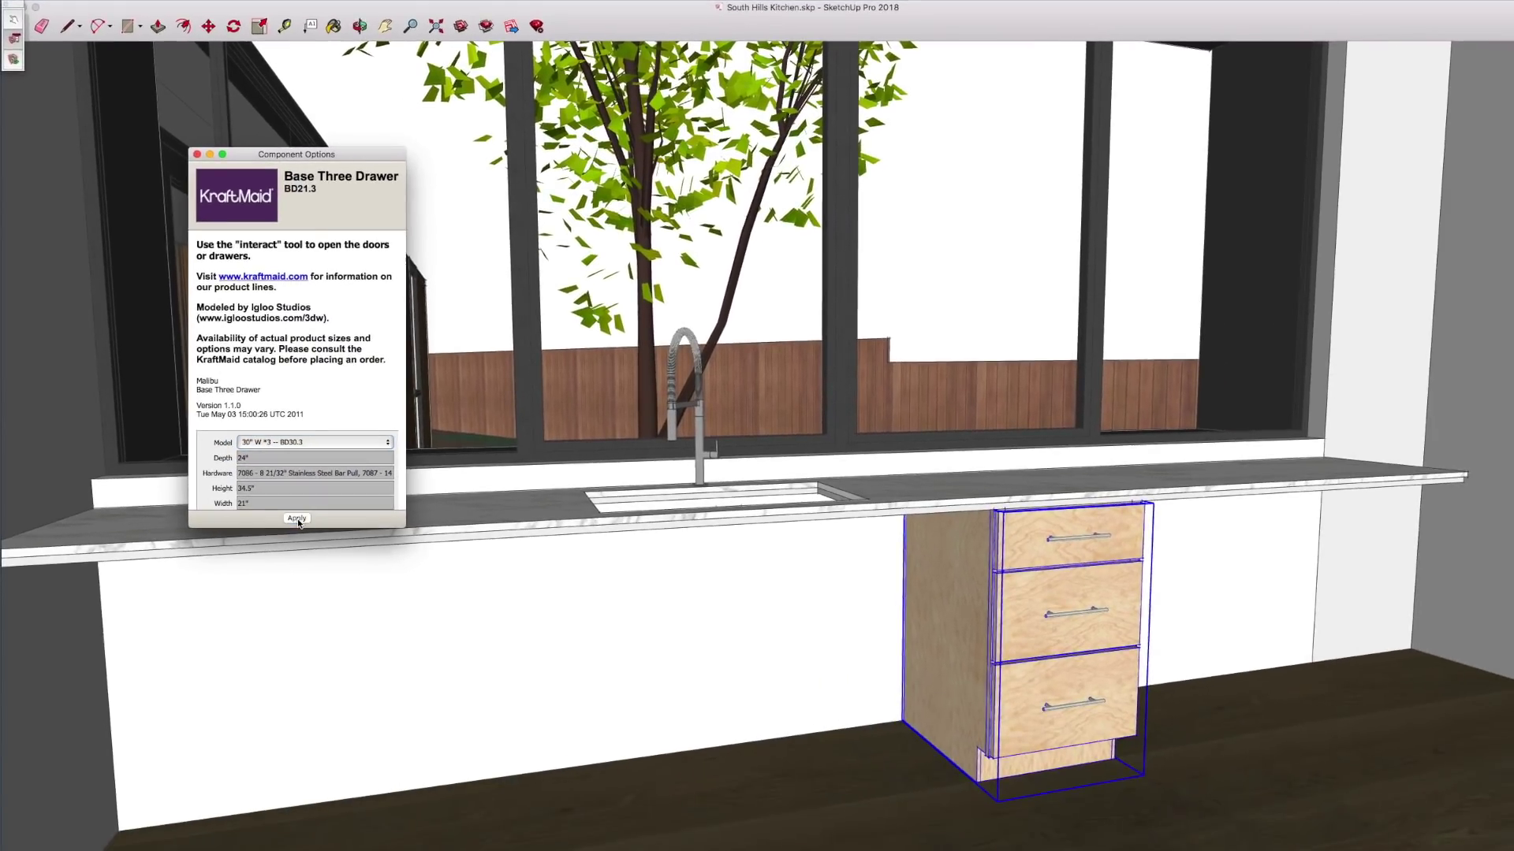
left_click(297, 519)
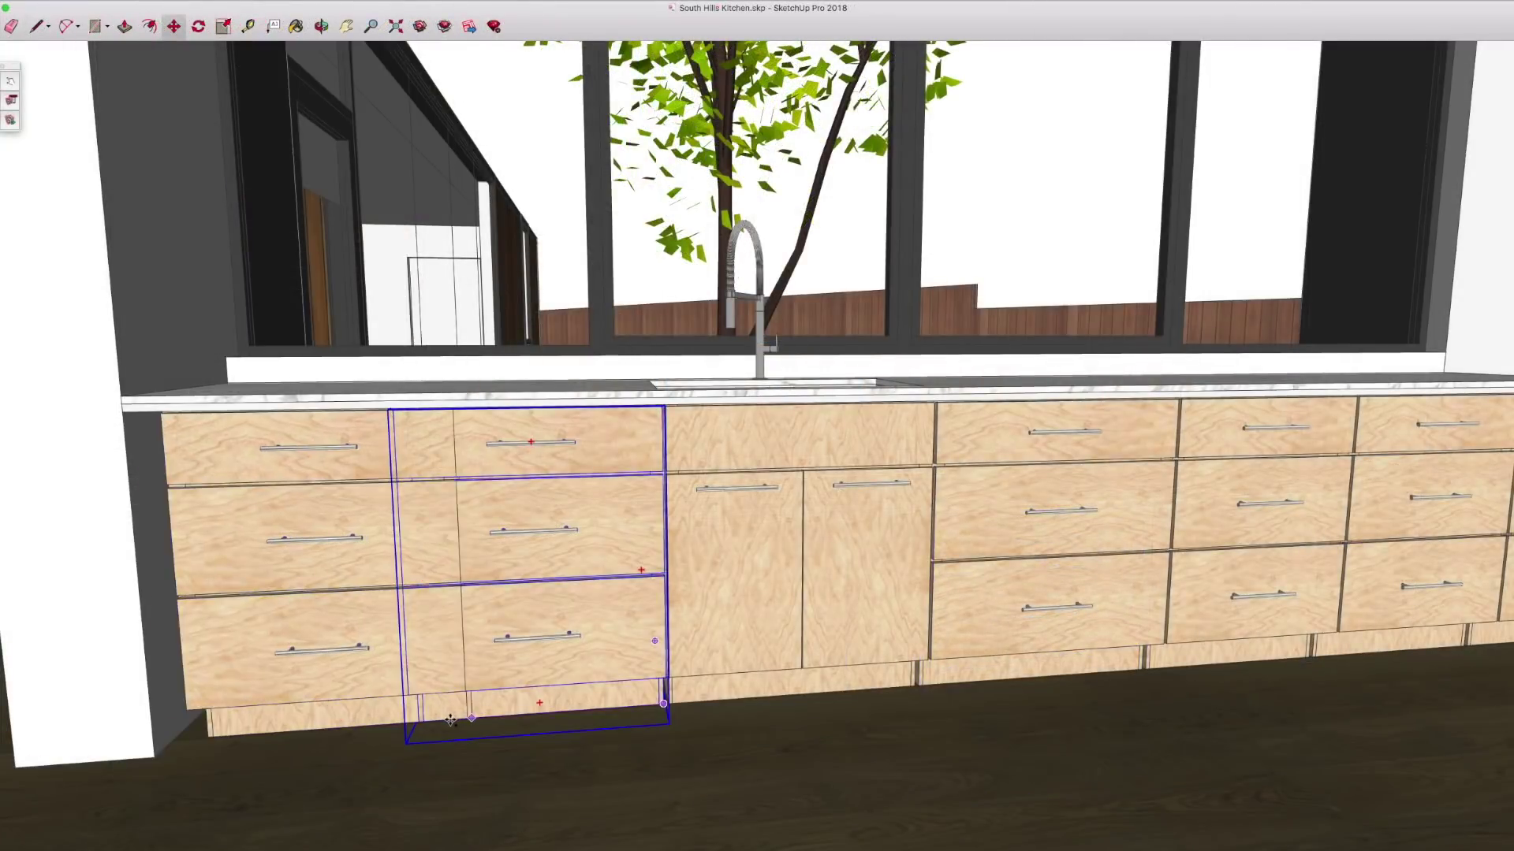
Place a copy of the three-drawer cabinet at the left end of the counter run and view its component options.
left_click_drag(666, 723, 416, 722)
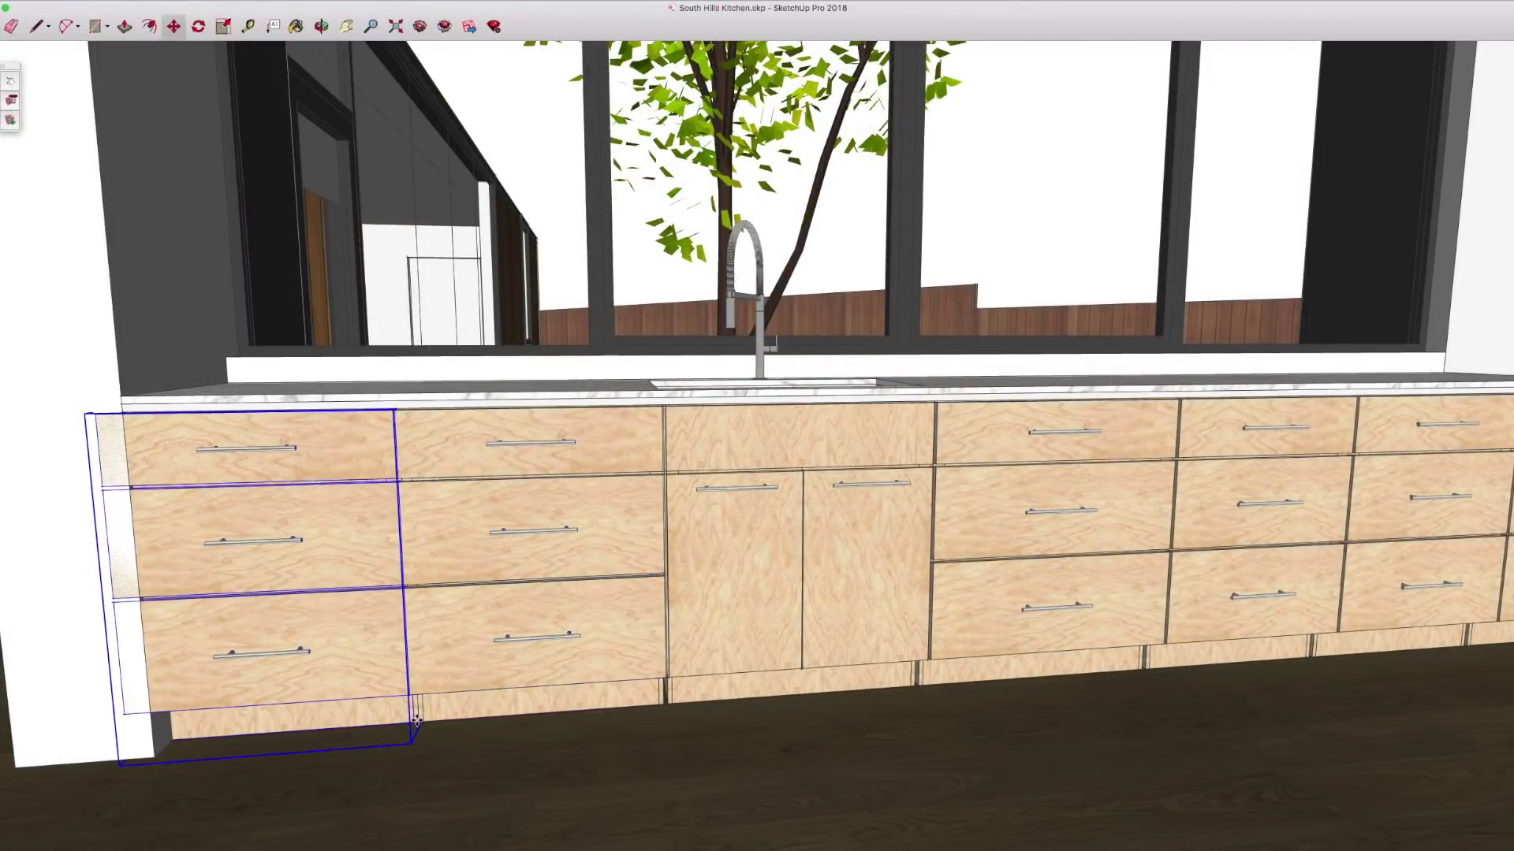
left_click(11, 100)
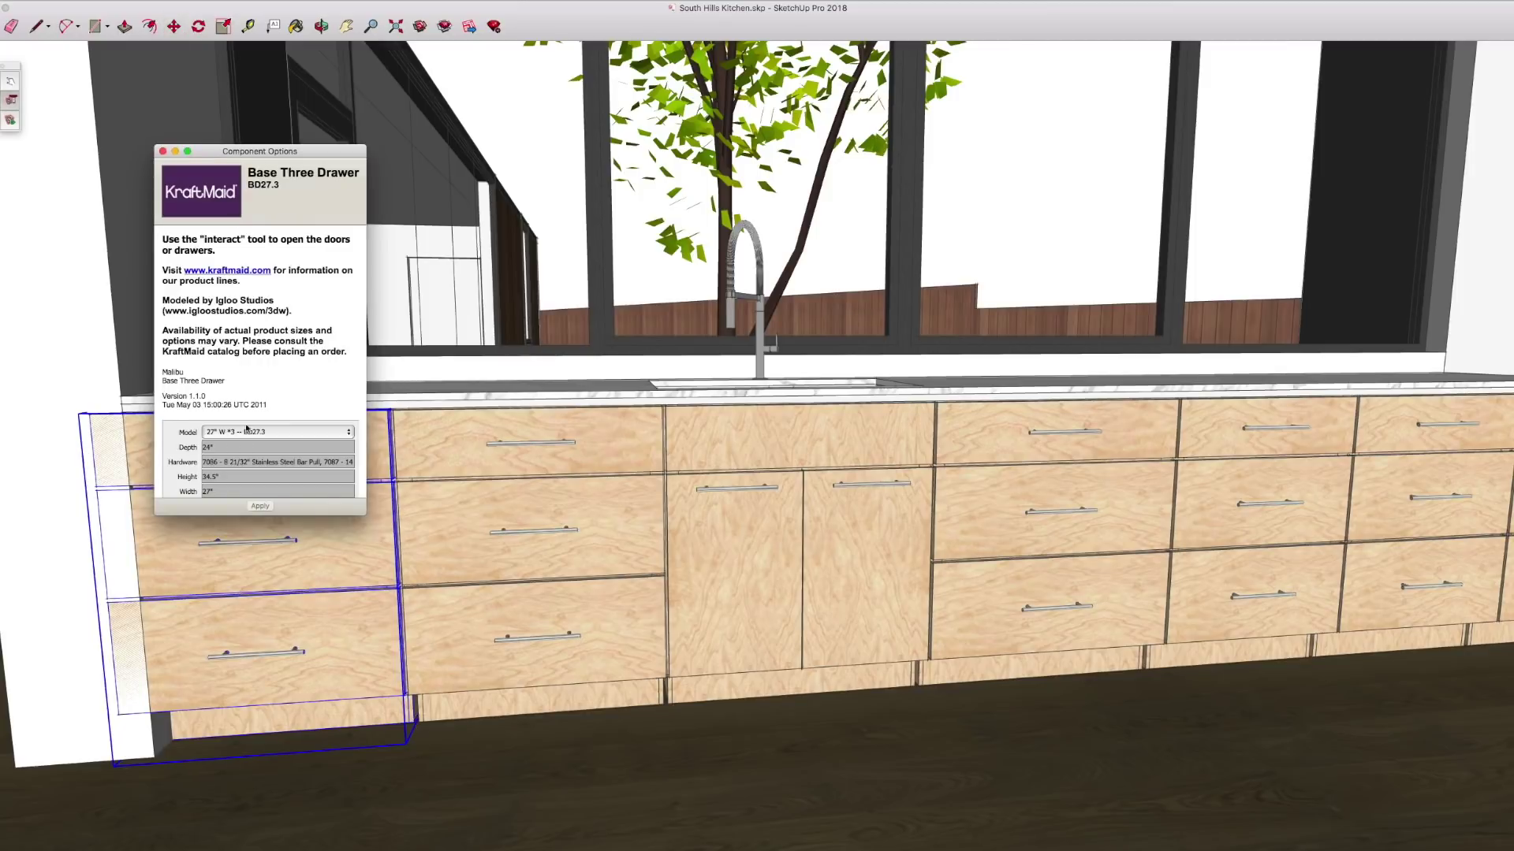
key("super+w")
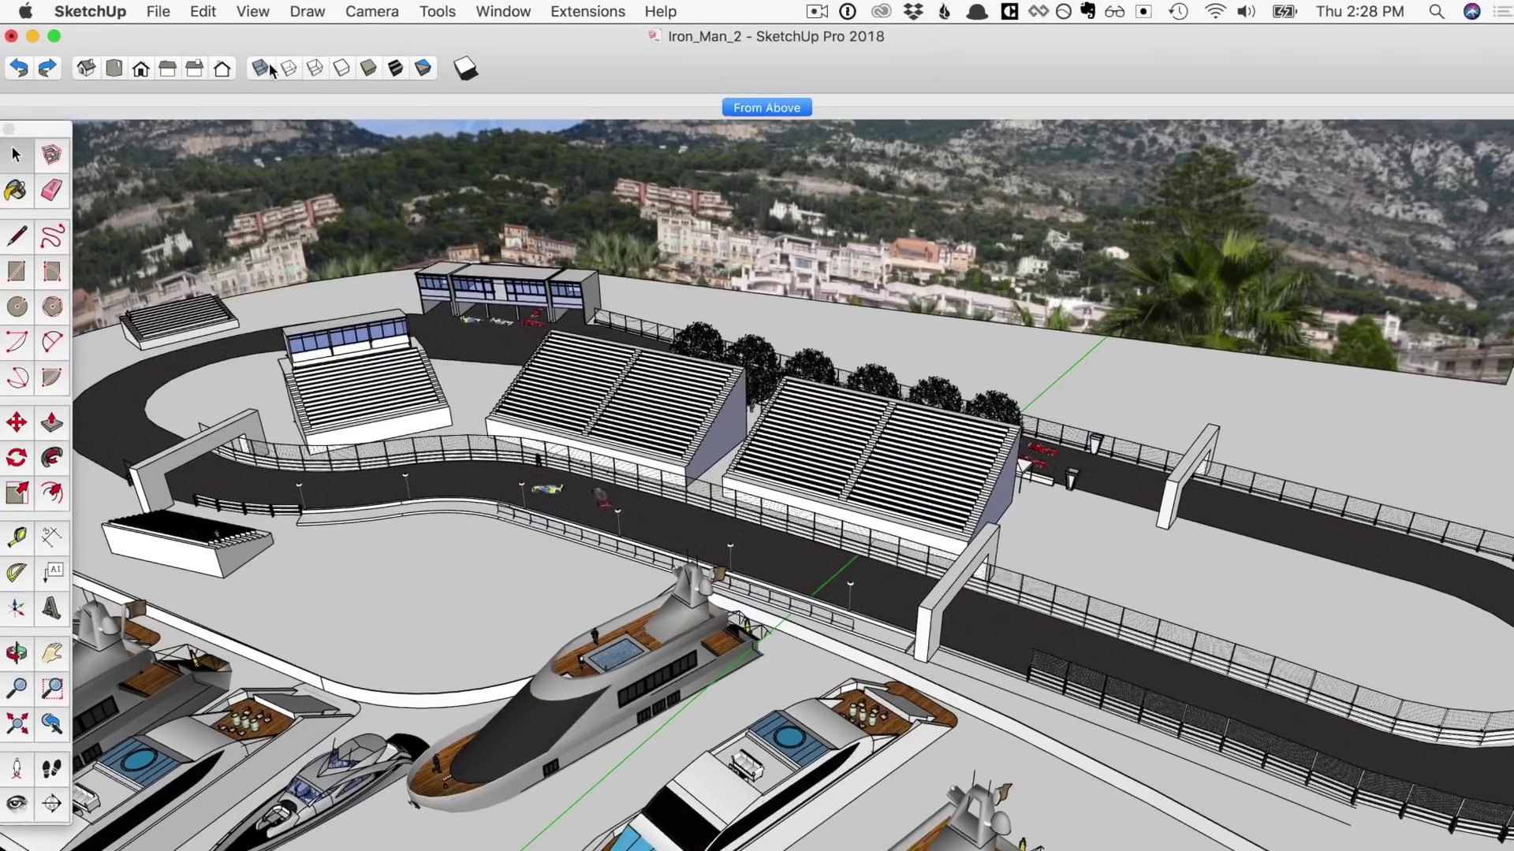
Show the Advanced Camera Tools palette in the Iron_Man_2 model and place it beside the large tool set.
left_click(244, 11)
mouse_move(339, 94)
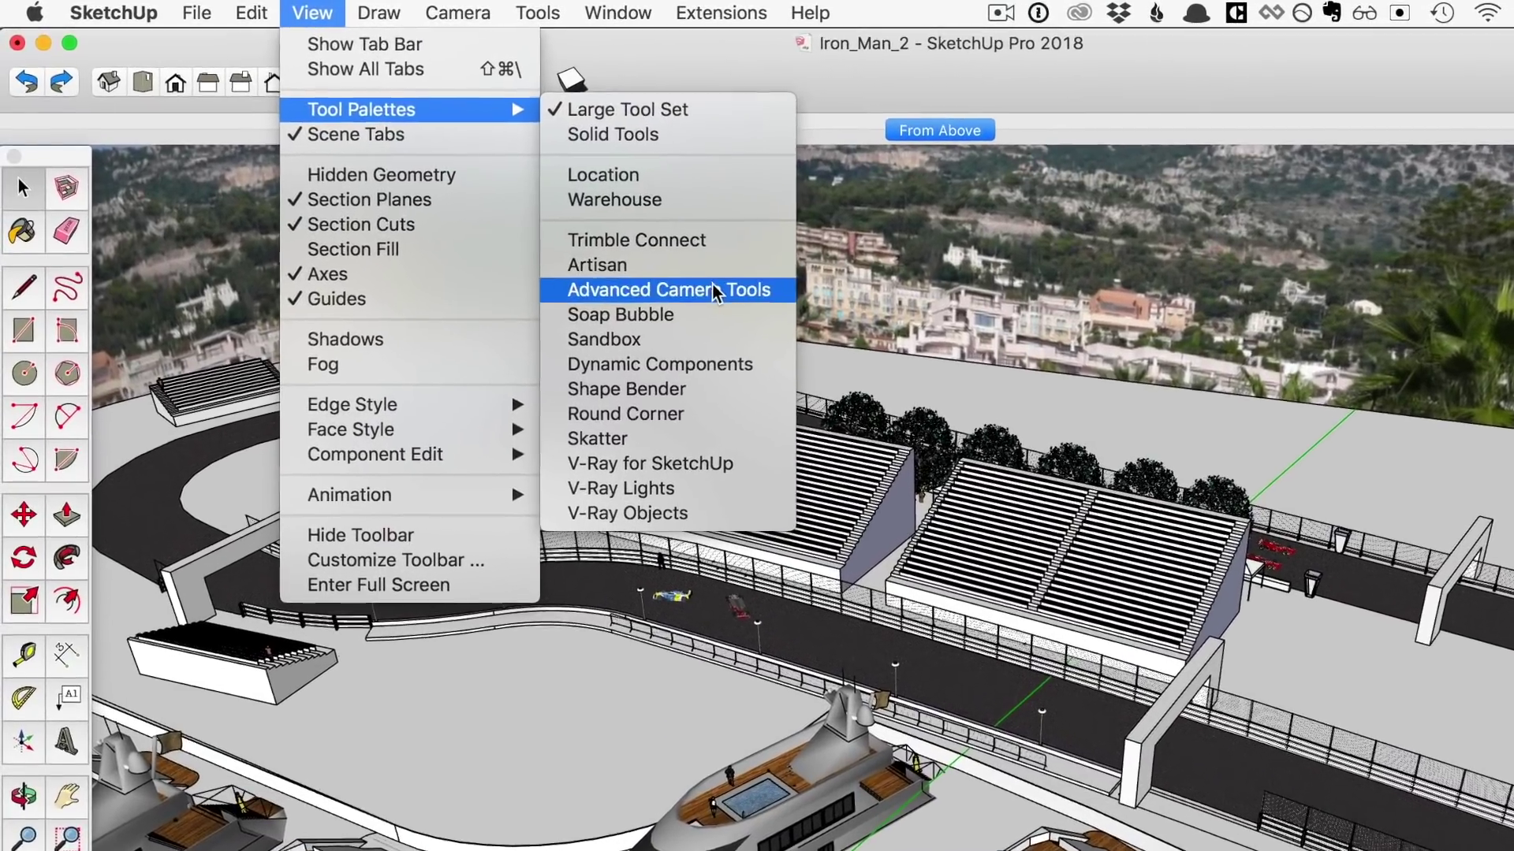
left_click(705, 277)
left_click_drag(89, 148, 132, 152)
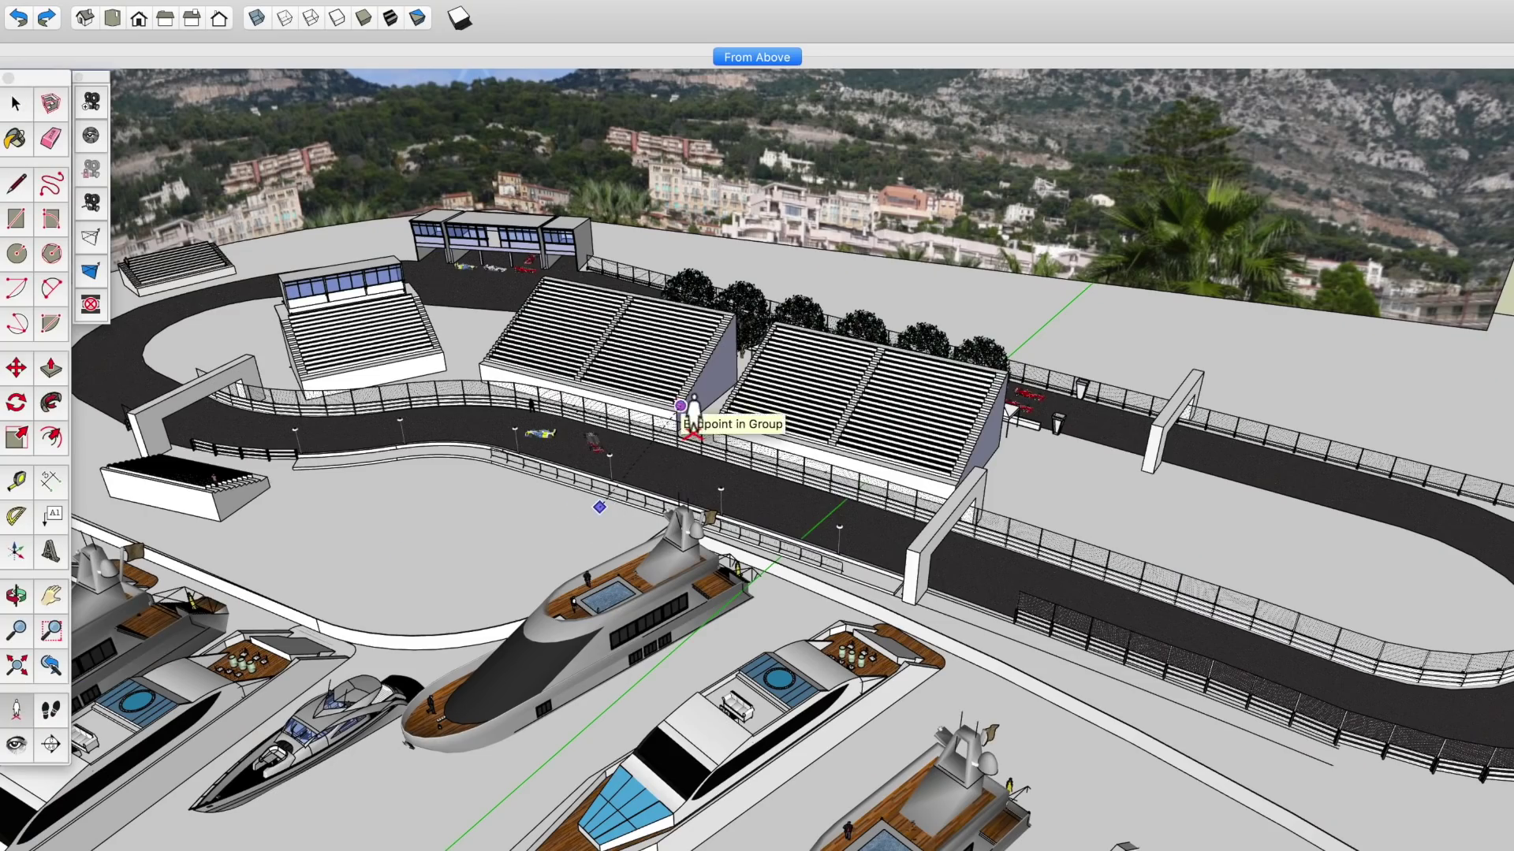
Position the camera at track level facing the gap between the two grandstands, and tilt the view down.
left_click(692, 419)
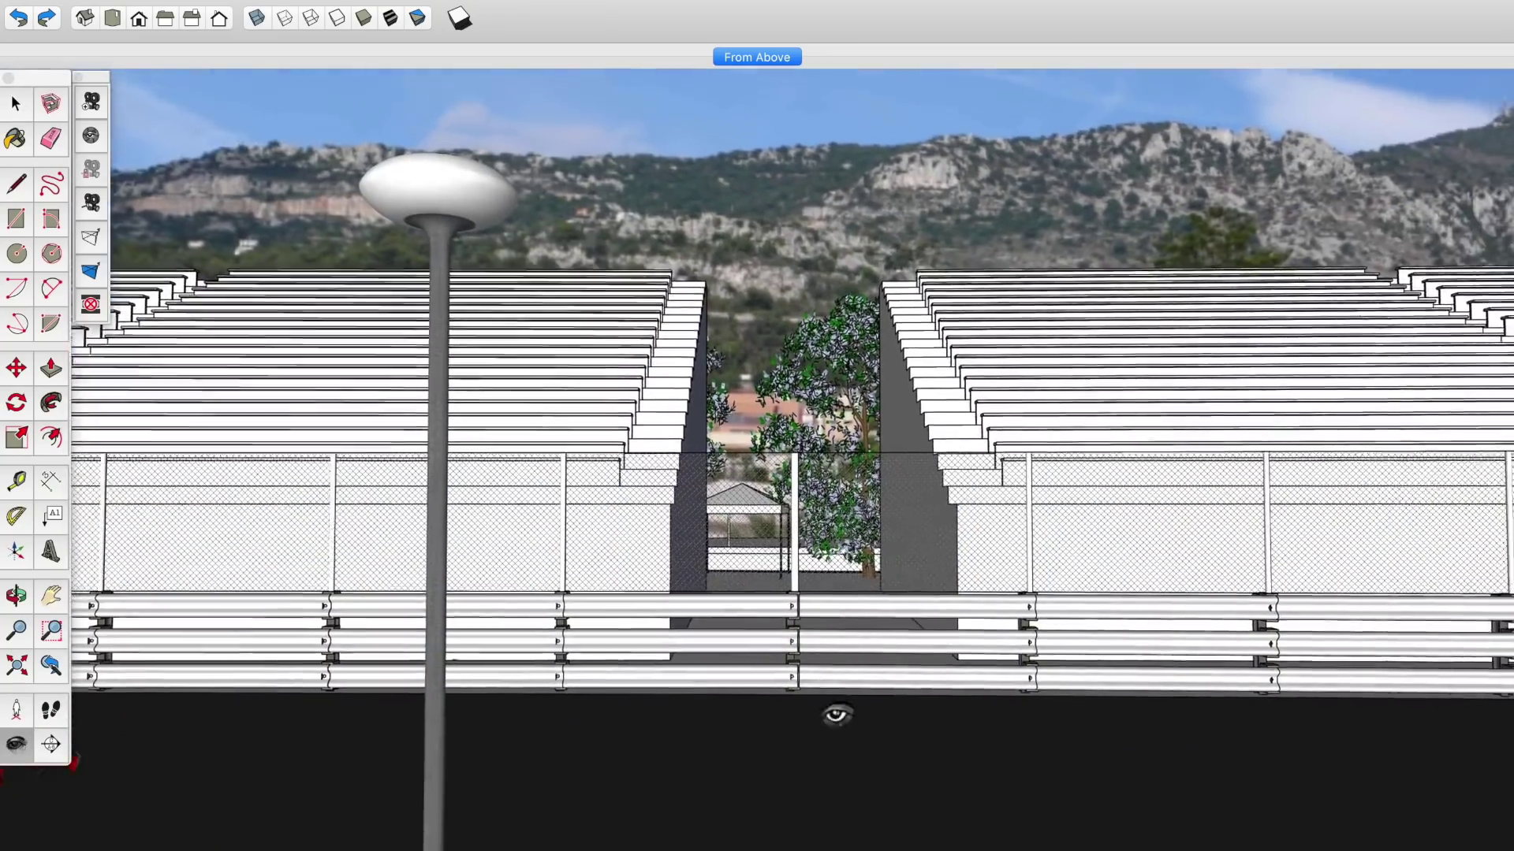
left_click_drag(836, 714, 841, 771)
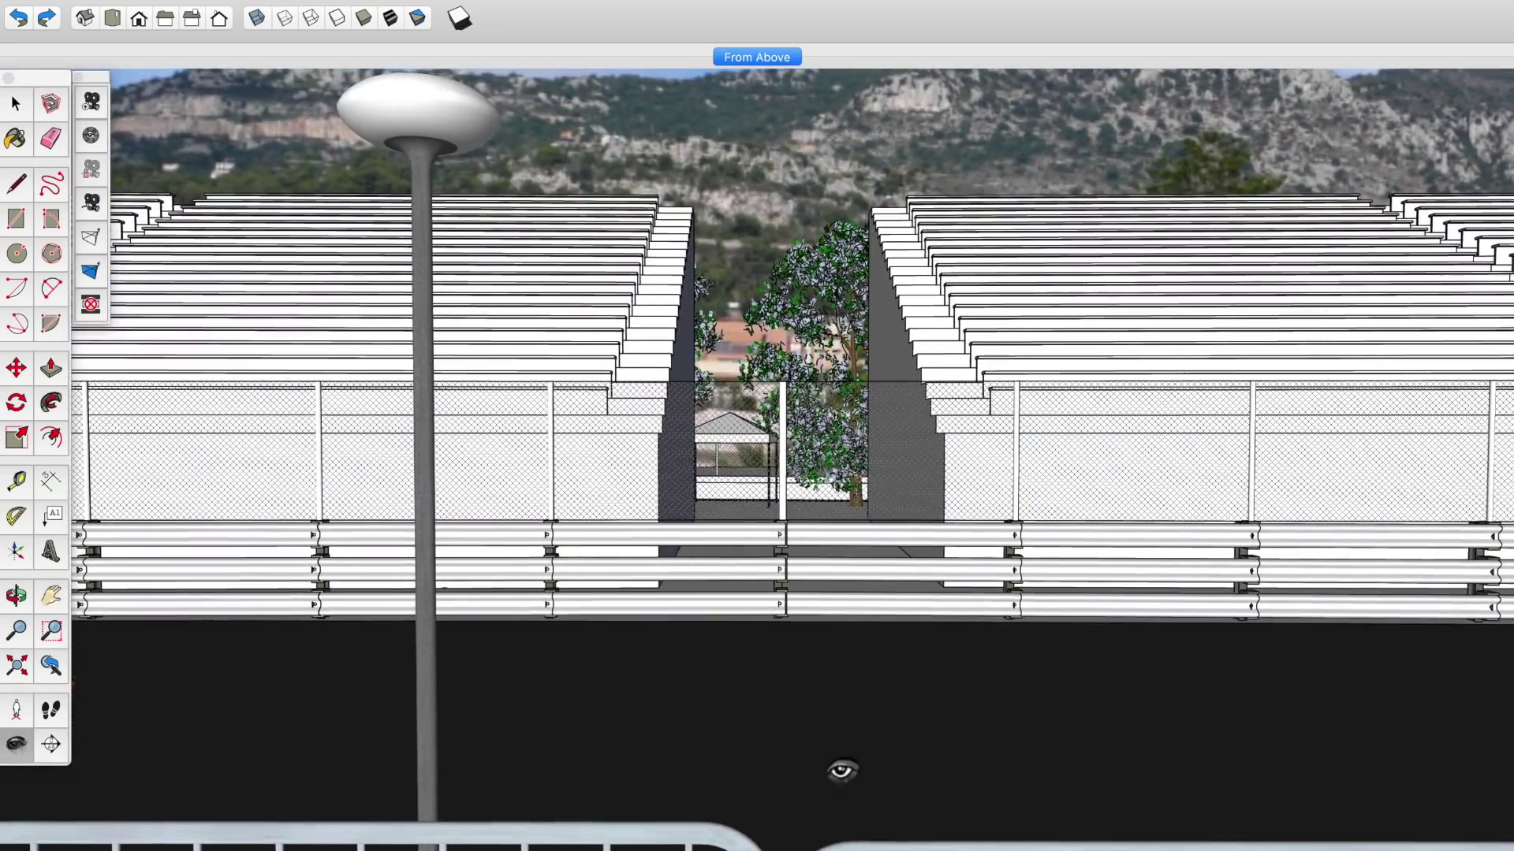
Create a camera named FIRST CAMERA from the current view and set its type to the digital ARRI ALEXA ARRIRAW.
type("F")
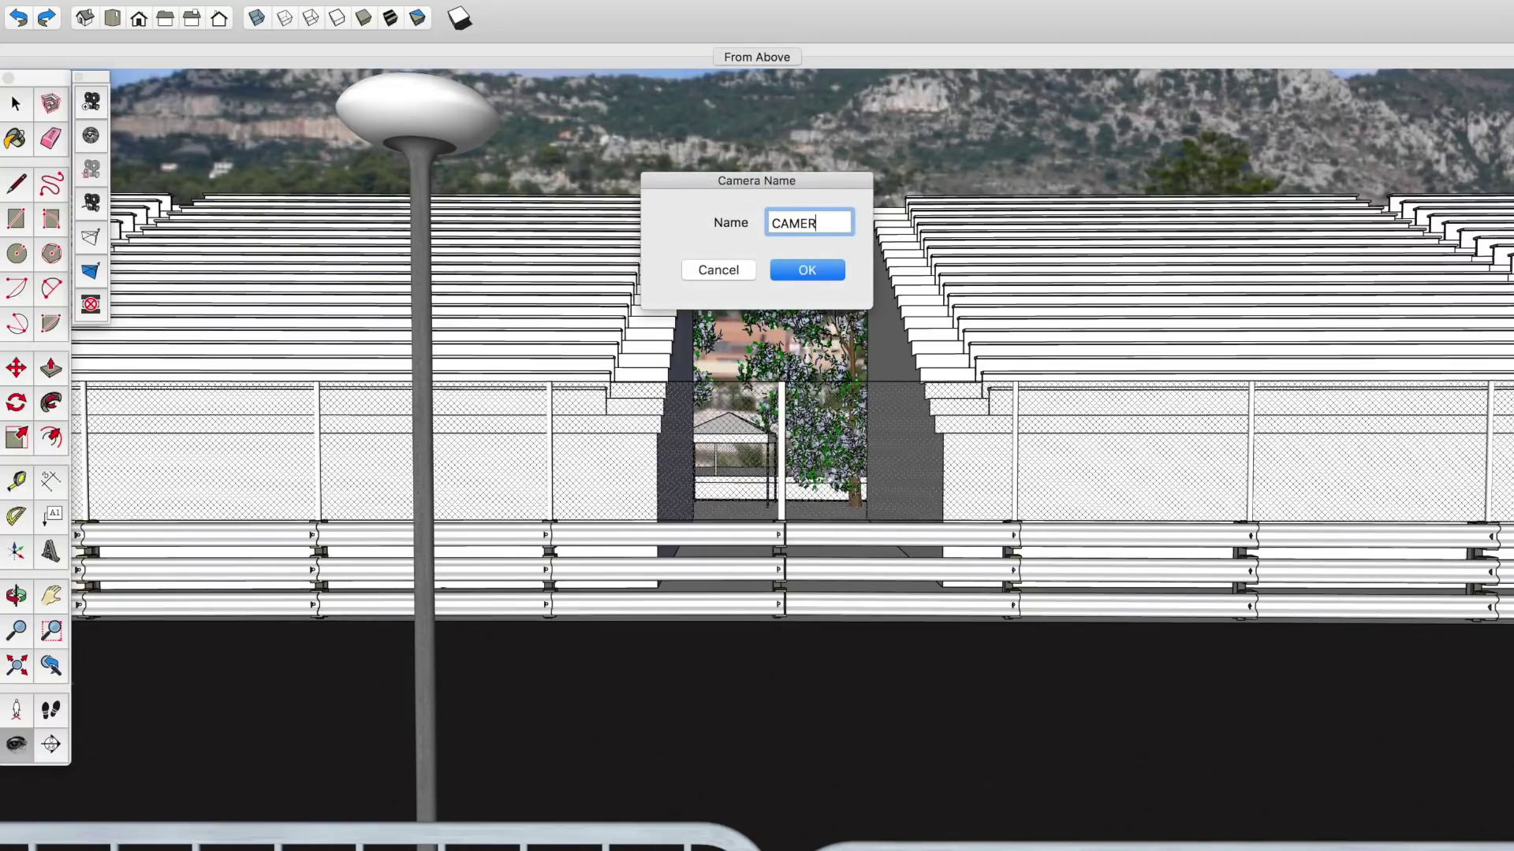
key("Return")
right_click(840, 254)
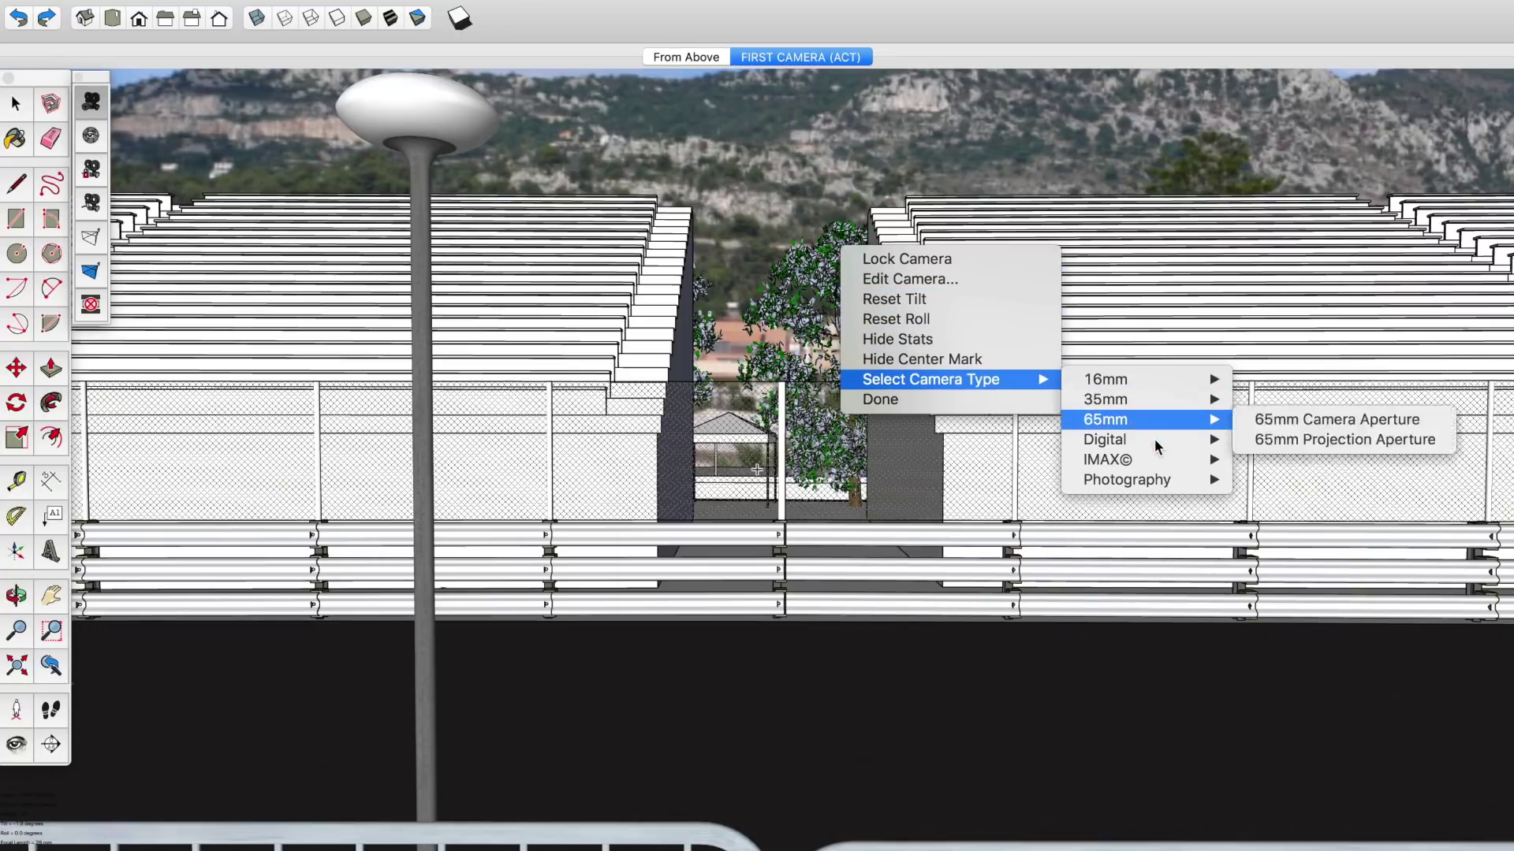
mouse_move(1160, 452)
mouse_move(1322, 608)
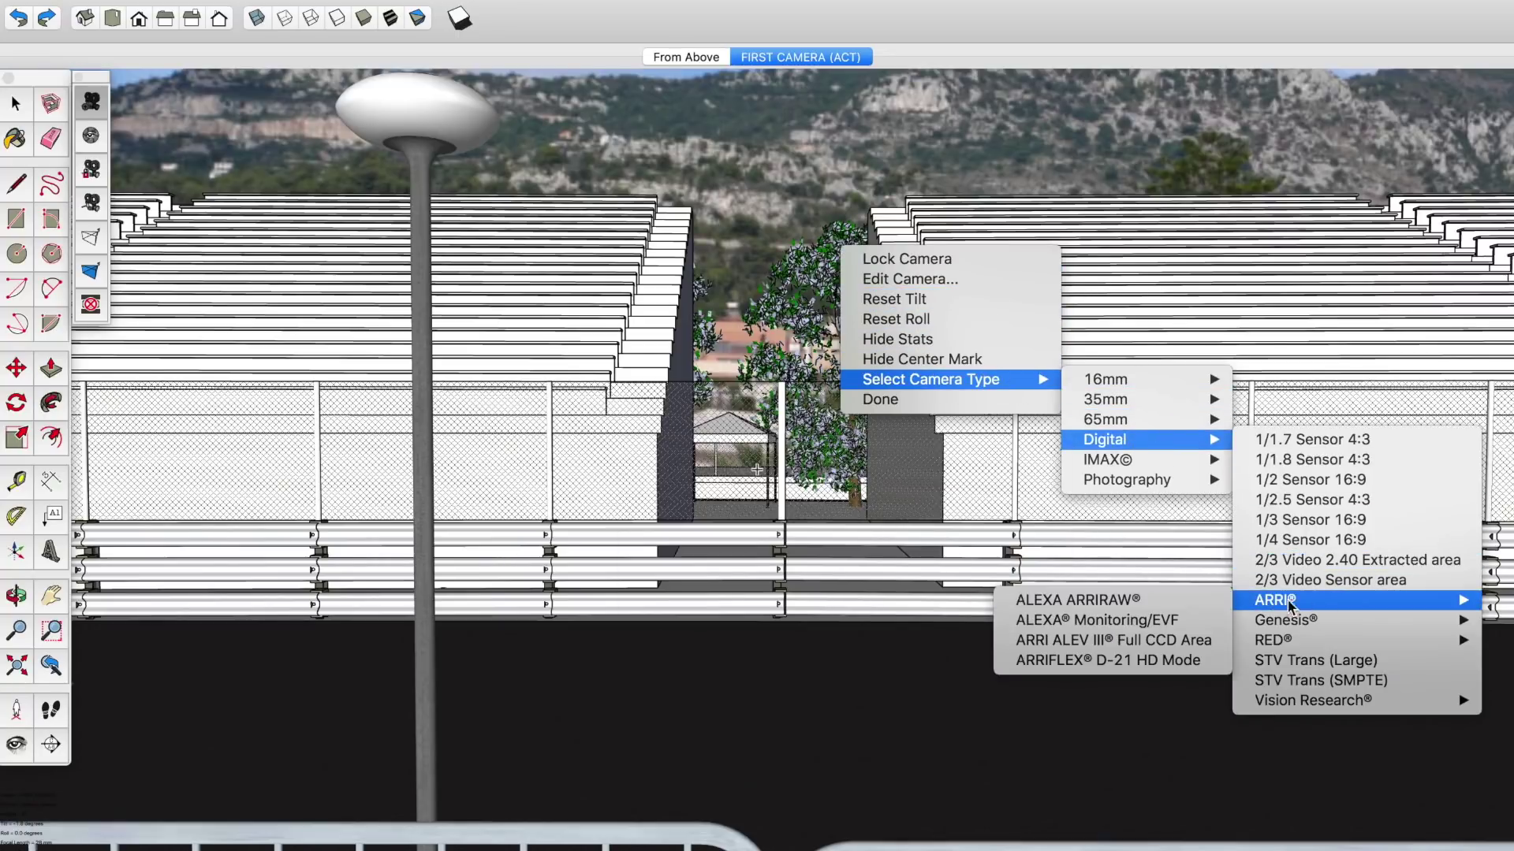
left_click(1148, 600)
scroll(828, 623, "down", 5)
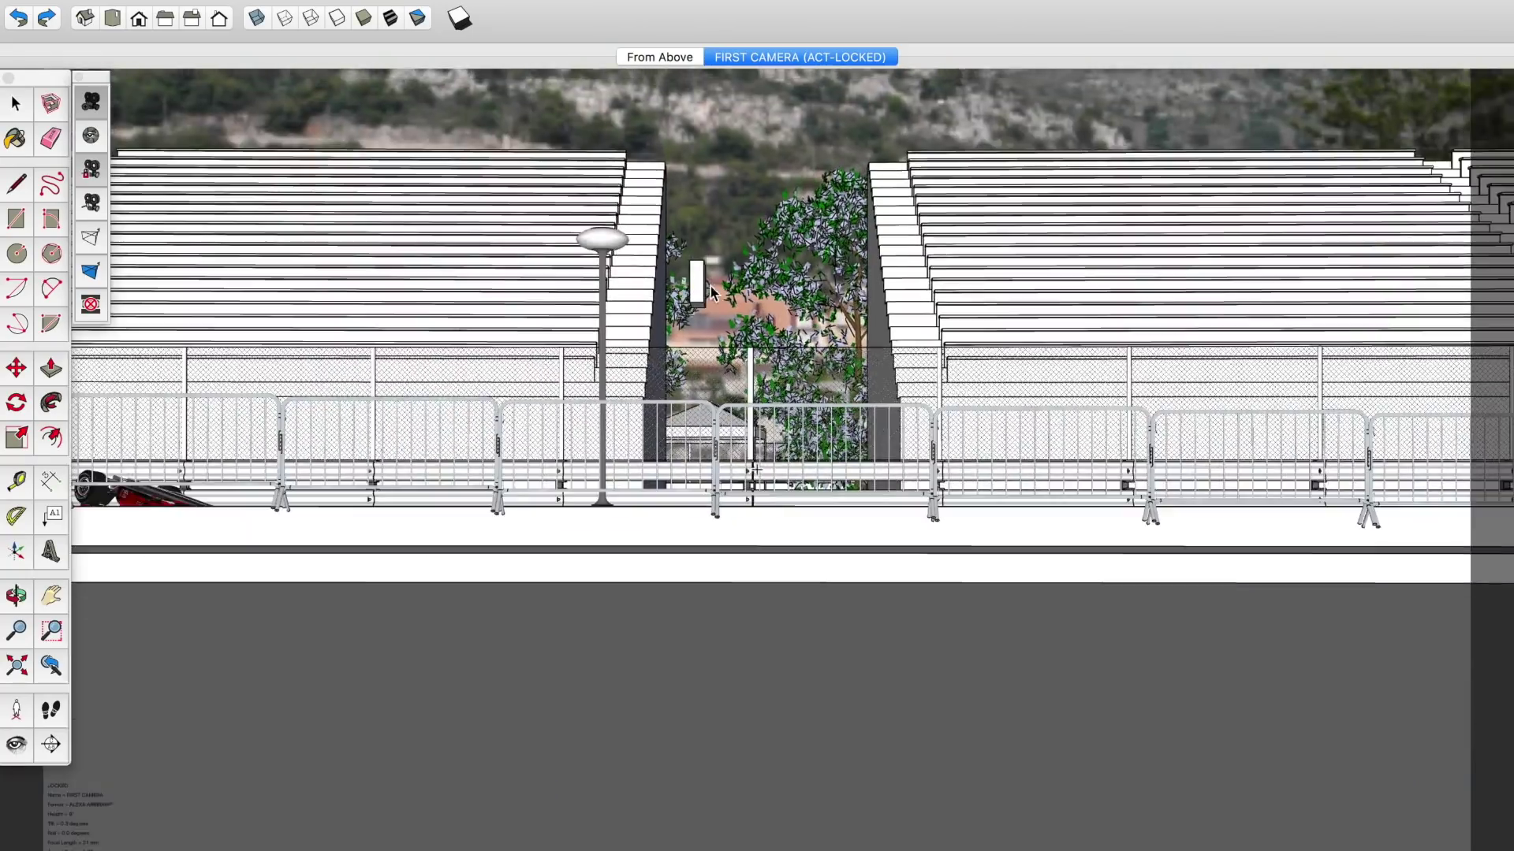
middle_click_drag(922, 307, 838, 569, "shift")
middle_click_drag(663, 482, 382, 592)
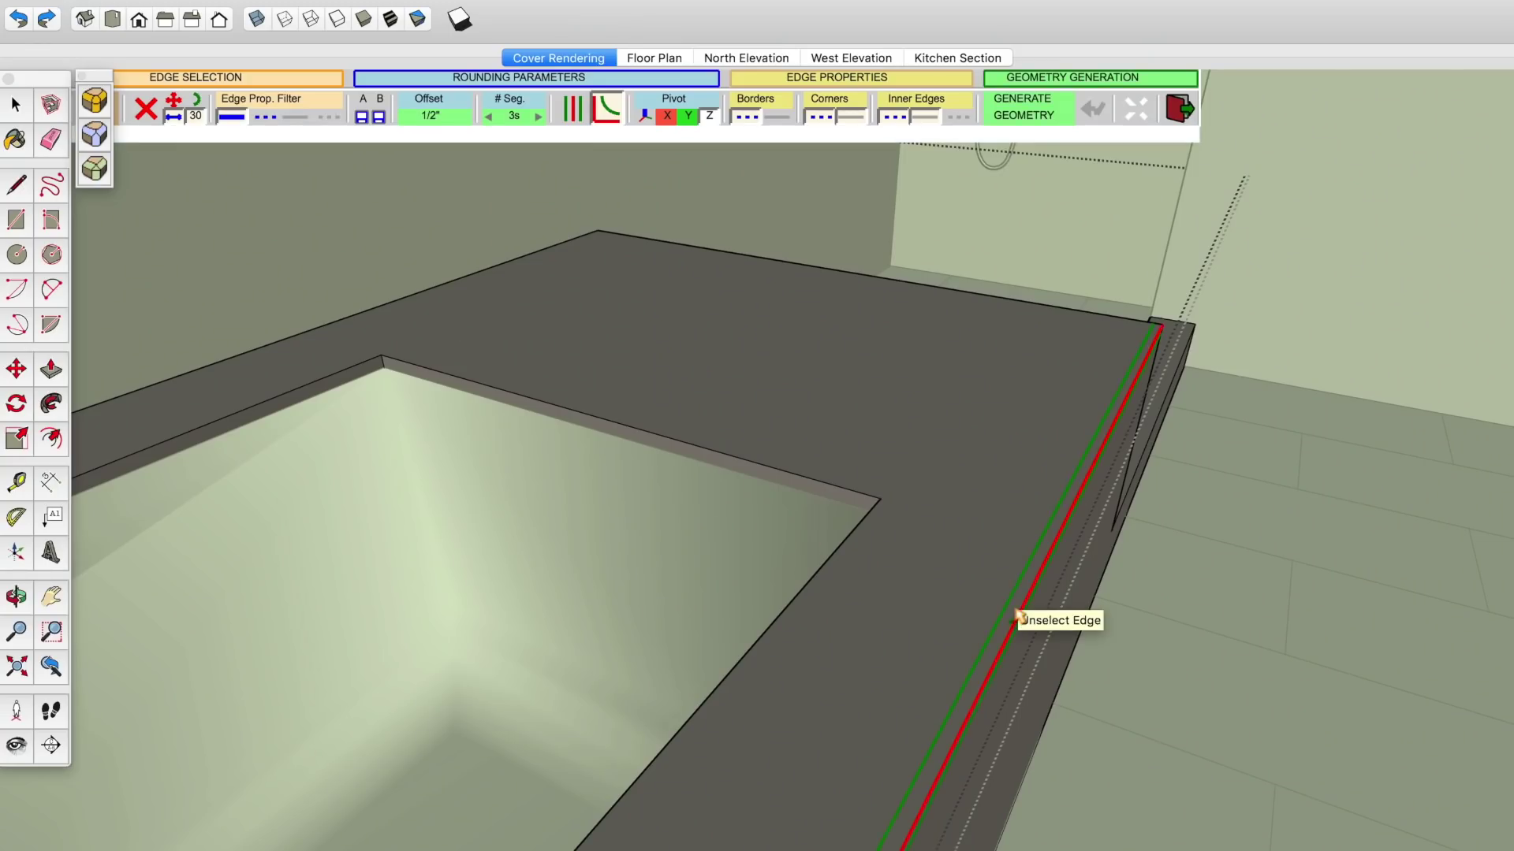
middle_click_drag(983, 671, 995, 592)
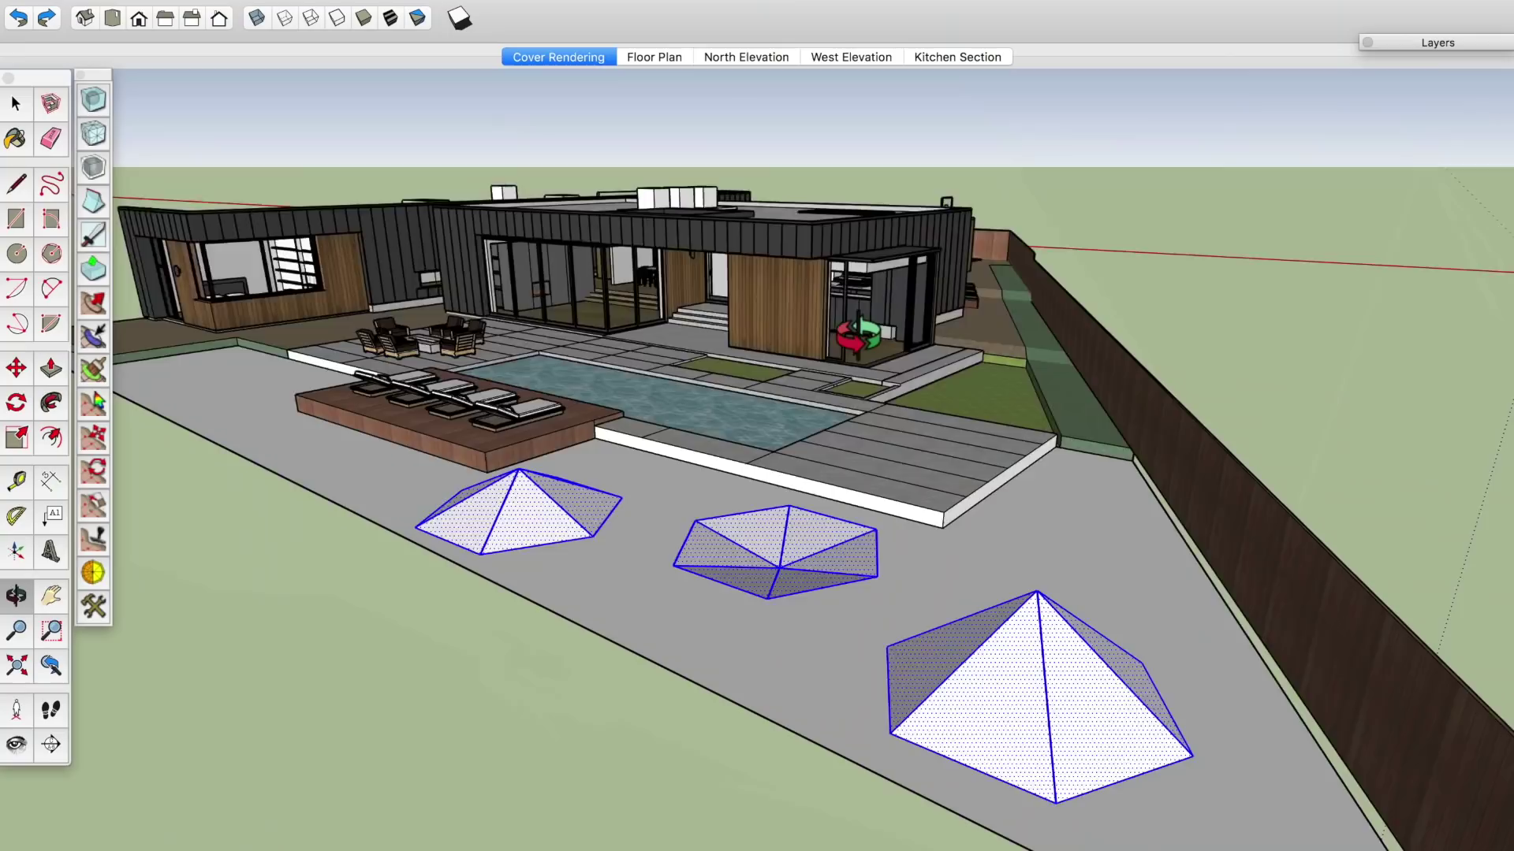
Subdivide and smooth the three selected faceted mounds in front of the pool deck, and paint the large front mound.
middle_click_drag(883, 425, 922, 446)
left_click(93, 100)
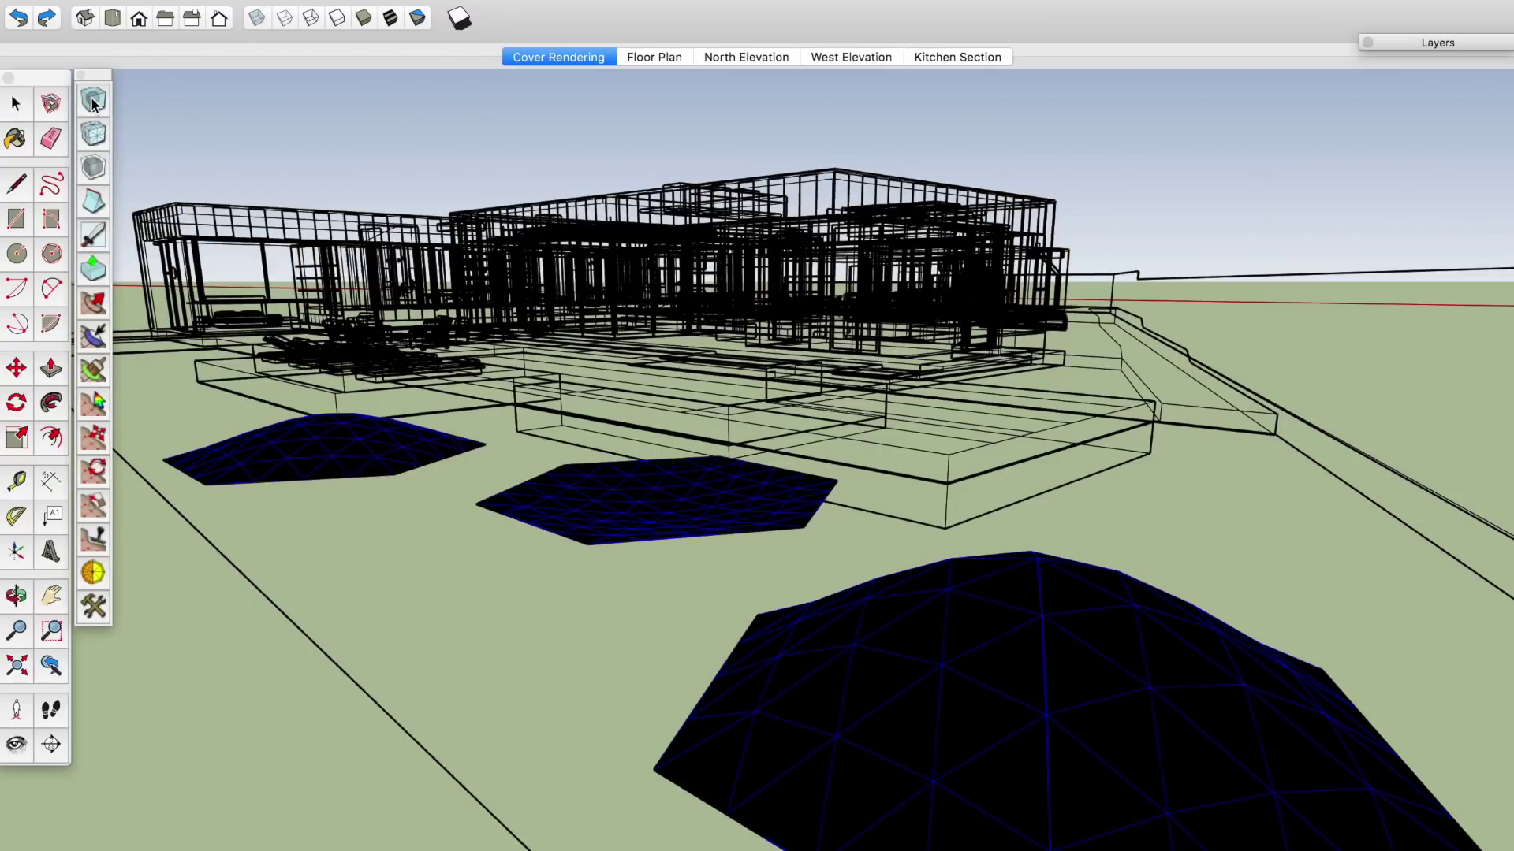
key("b")
left_click(874, 686)
mouse_move(871, 686)
middle_mouse_down()
mouse_move(871, 770)
mouse_move(828, 726)
middle_mouse_up()
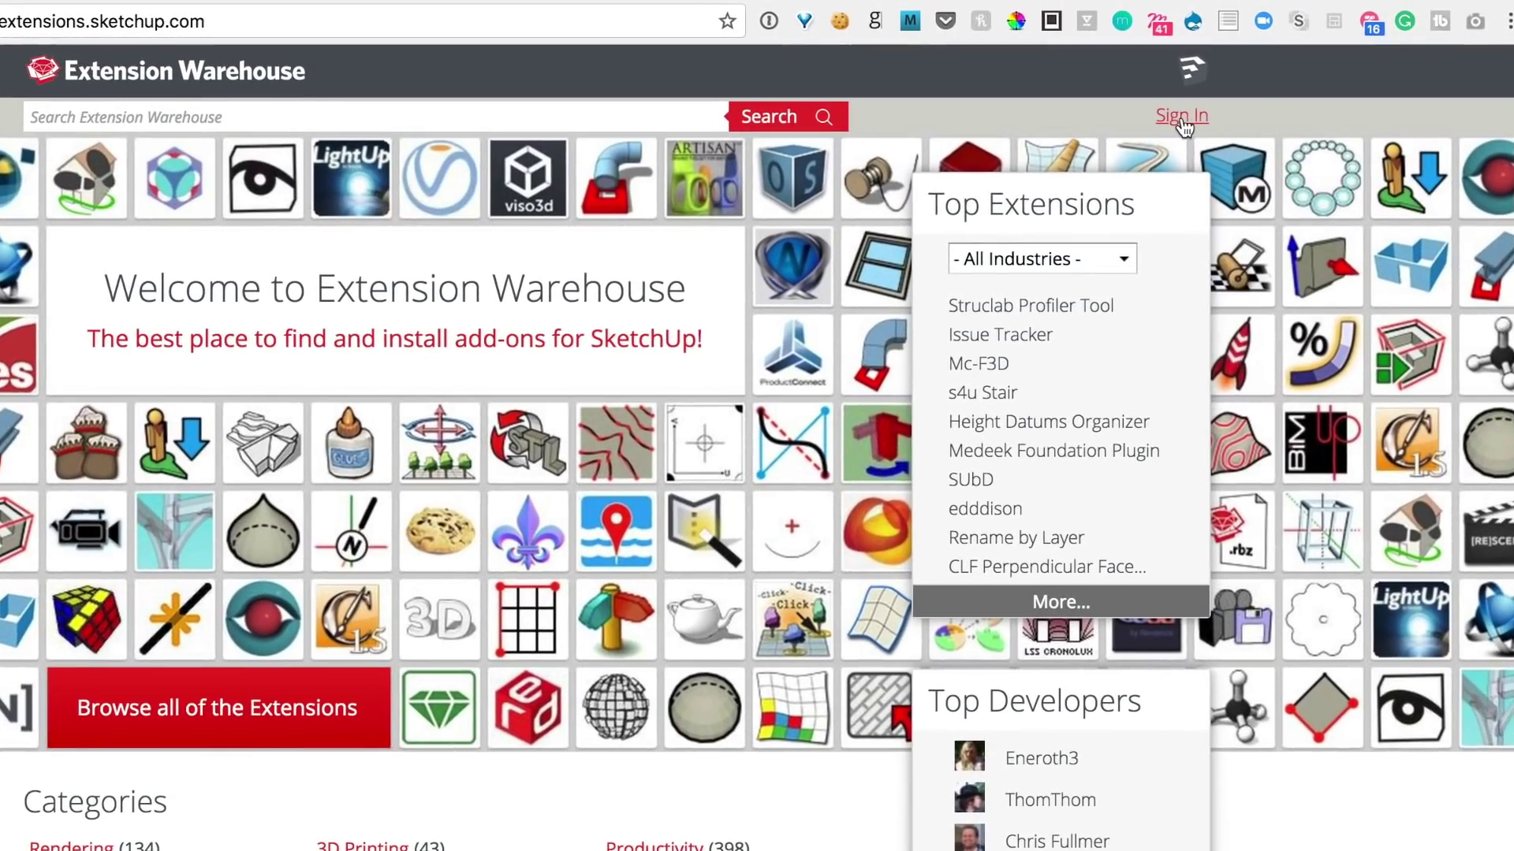
Switch to the Extension Warehouse in the browser, open the sign-in and new Trimble ID pages, and browse the Architecture extensions.
left_click(1182, 118)
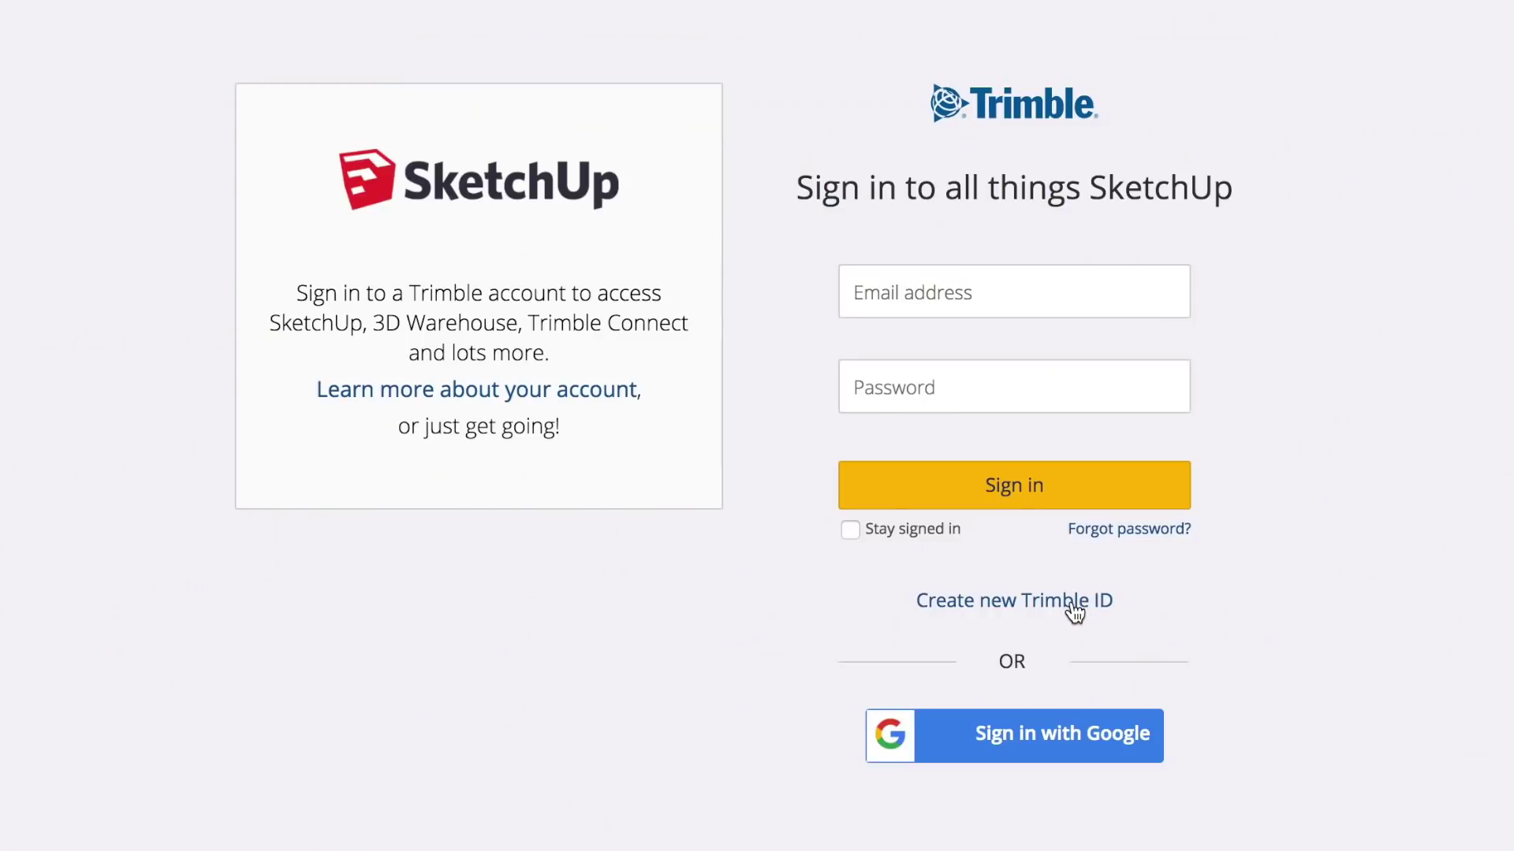
left_click(1074, 607)
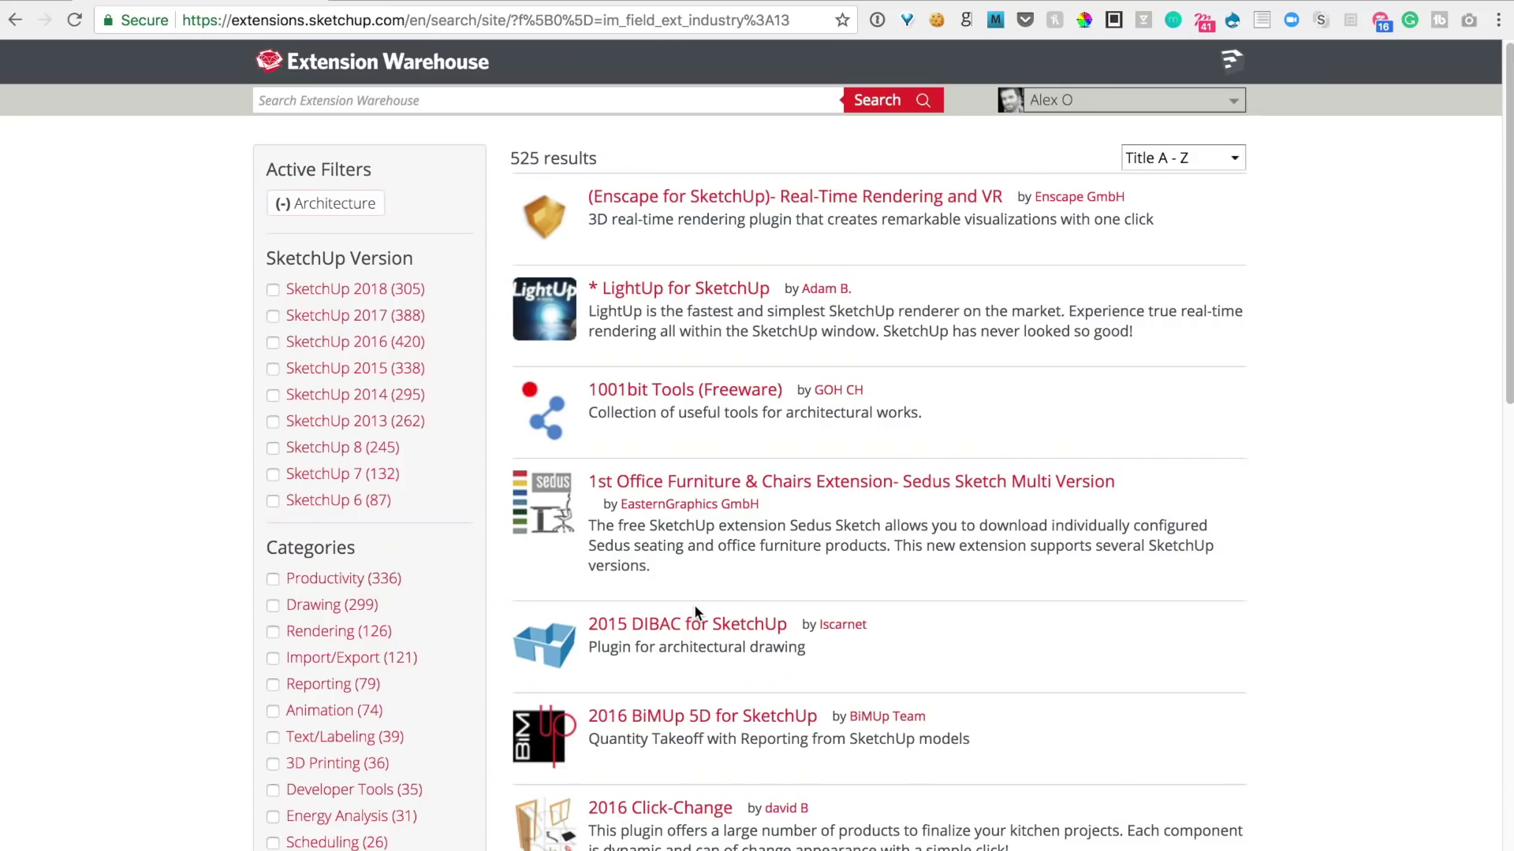
scroll(696, 612, "down", 6)
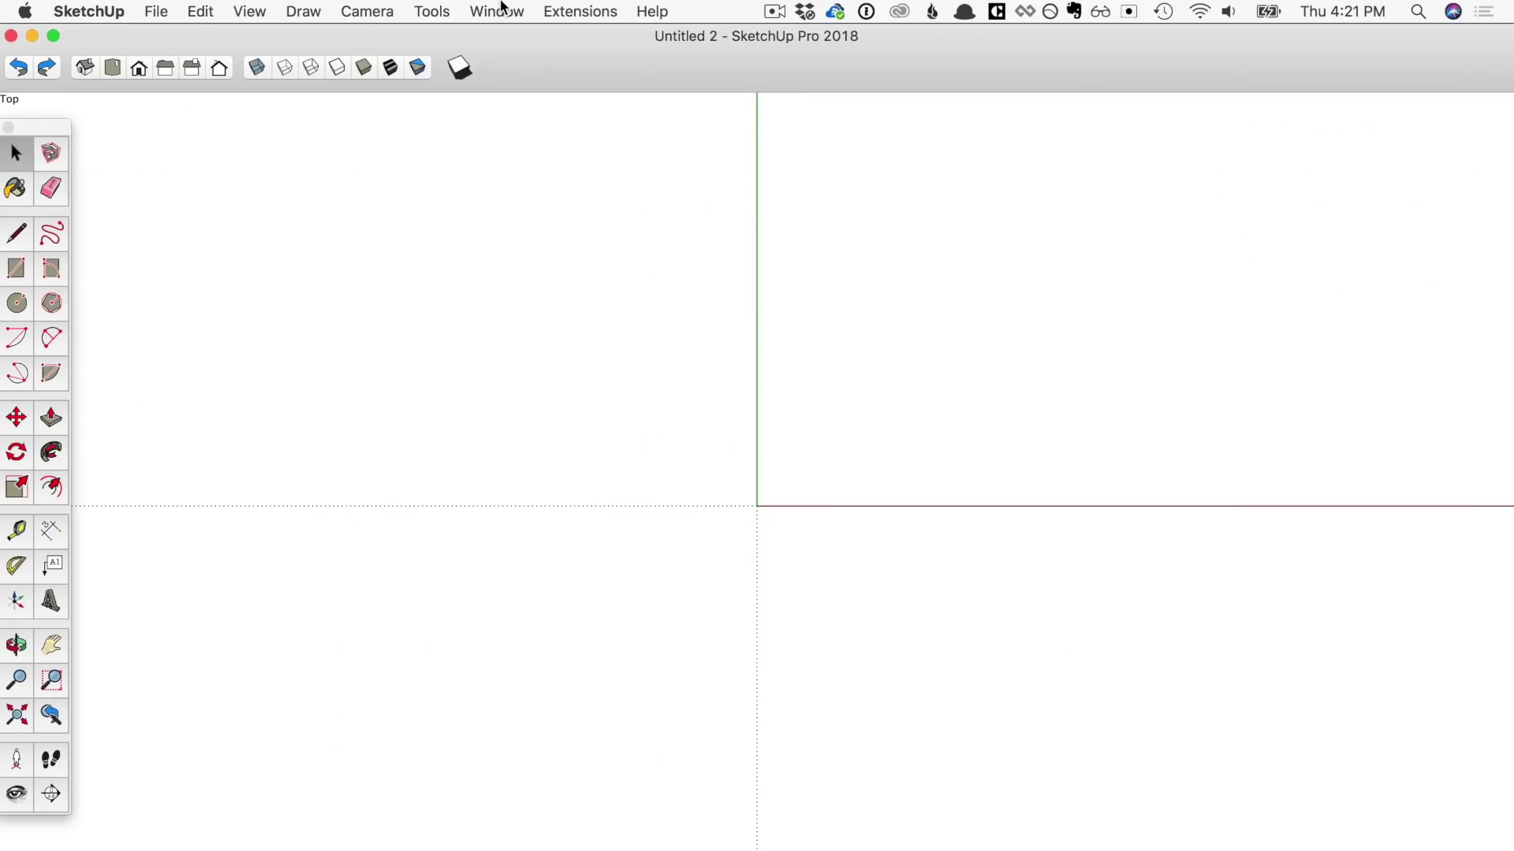
Install the extension file Curviloft_v1.7c.rbz from the Desktop through SketchUp's Extension Manager.
left_click(499, 10)
left_click(620, 530)
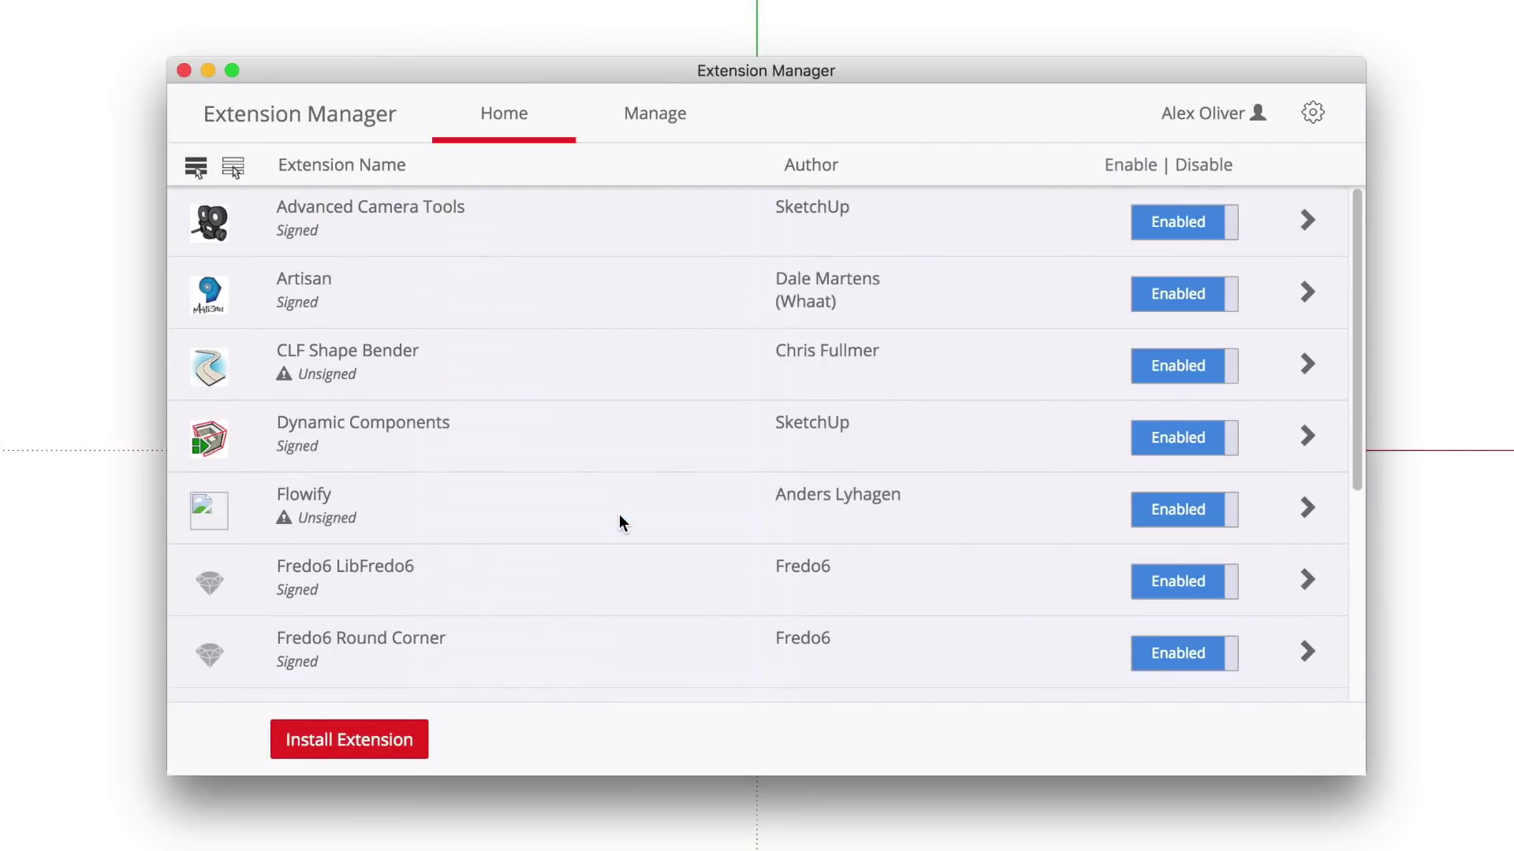
left_click(382, 742)
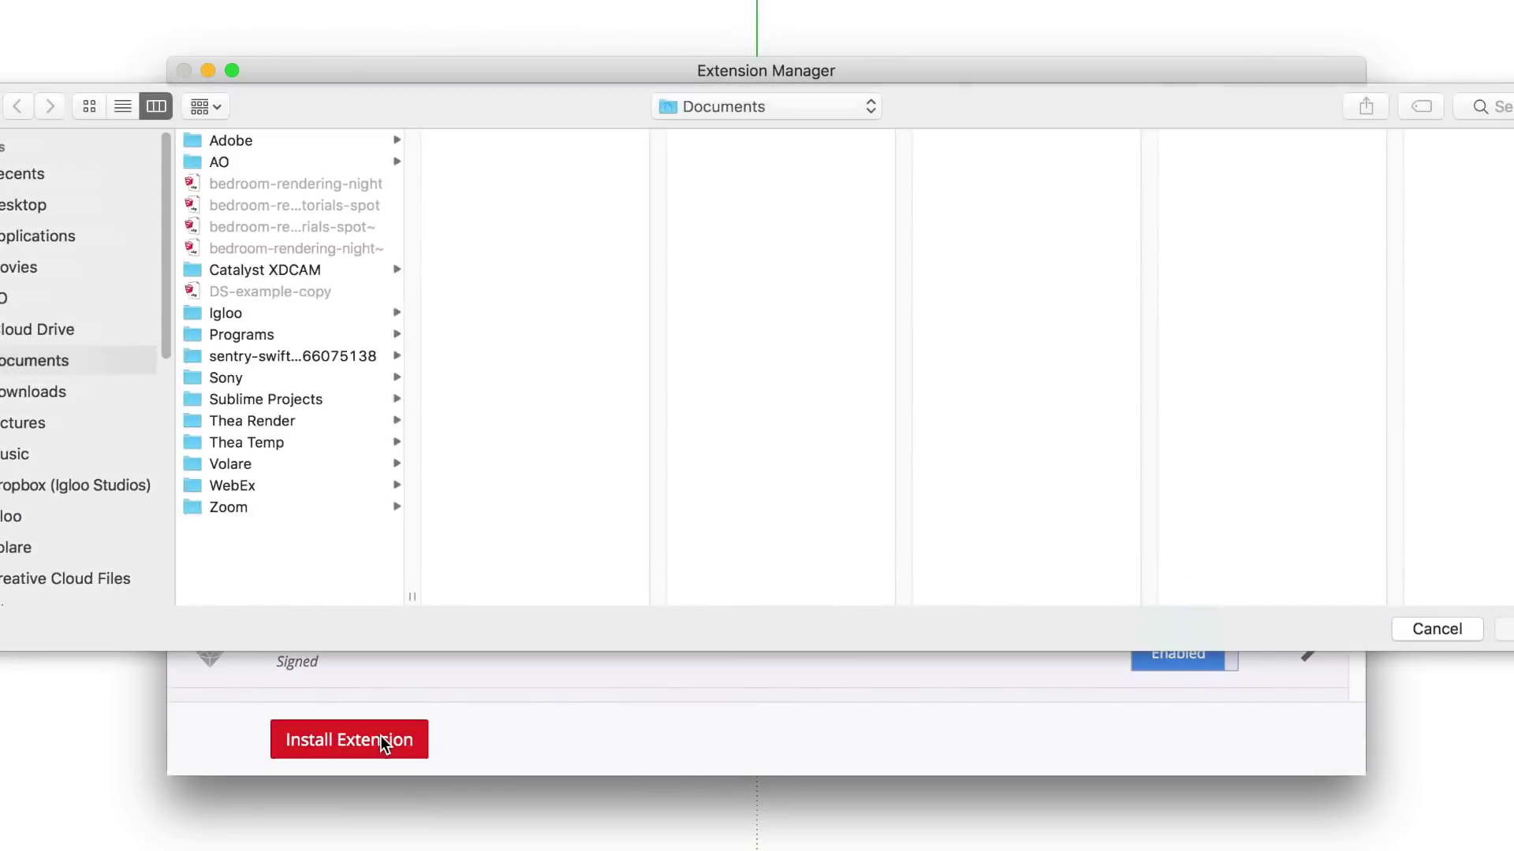
left_click(324, 234)
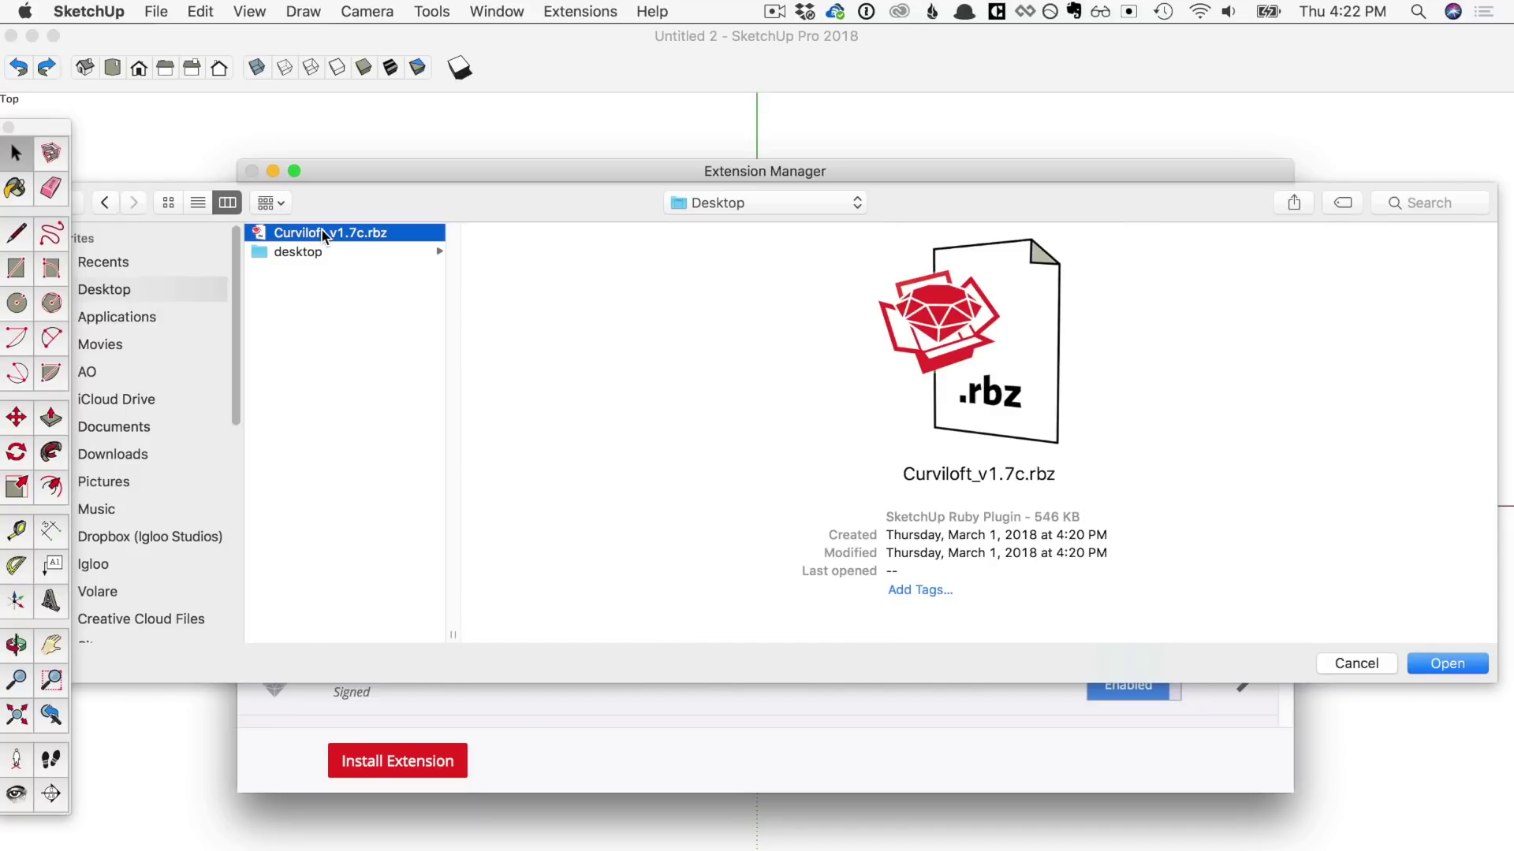
left_click(1447, 664)
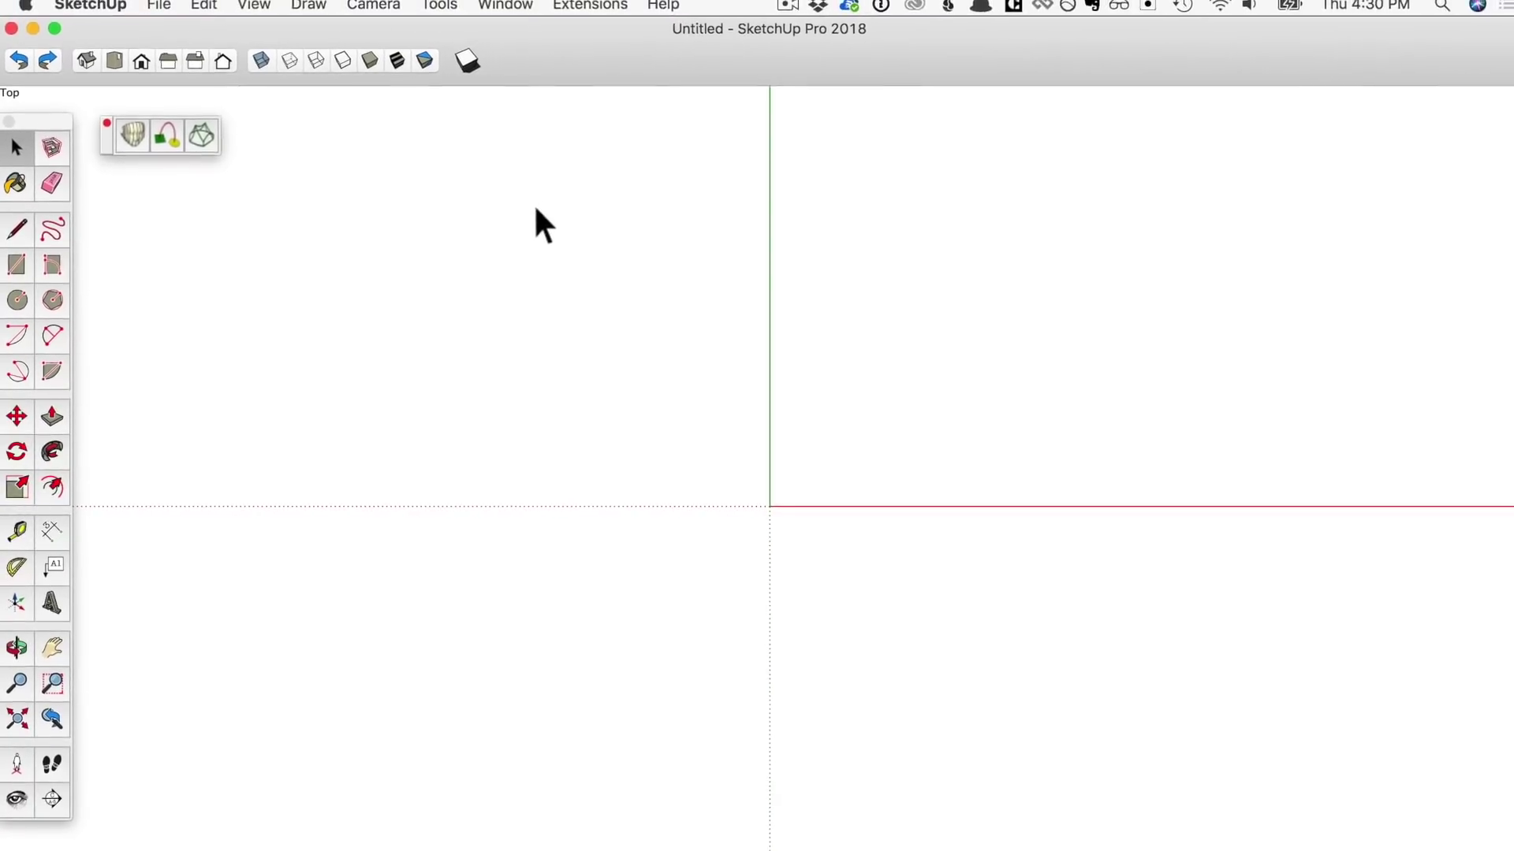
Check where the commands of installed extensions are listed among SketchUp's tools.
left_click(439, 4)
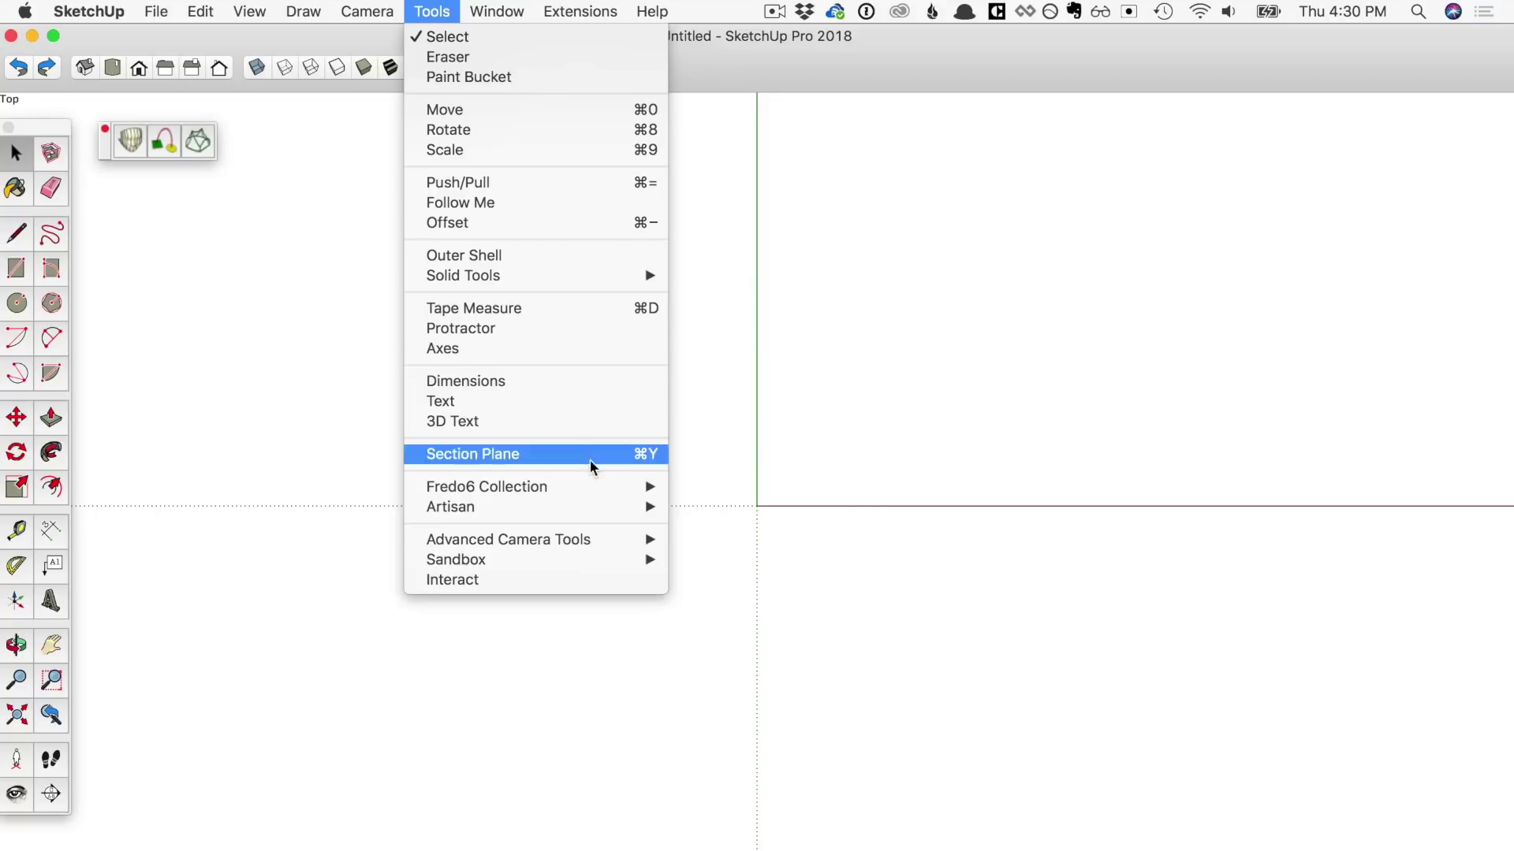